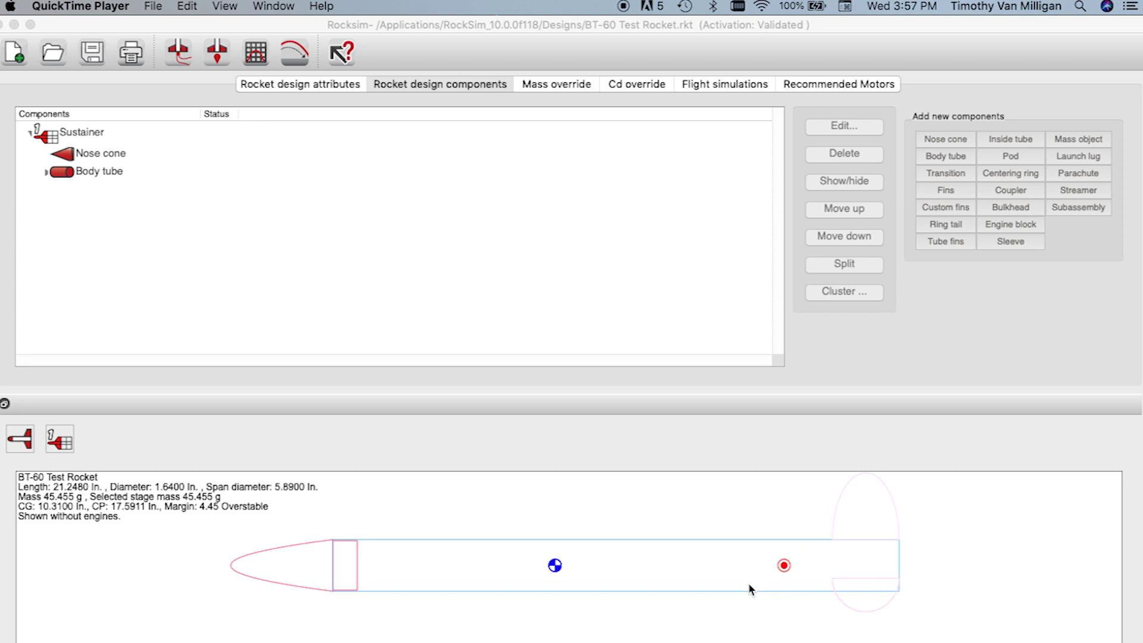
Add a new subassembly to the rocket, owned by the body tube
click(48, 175)
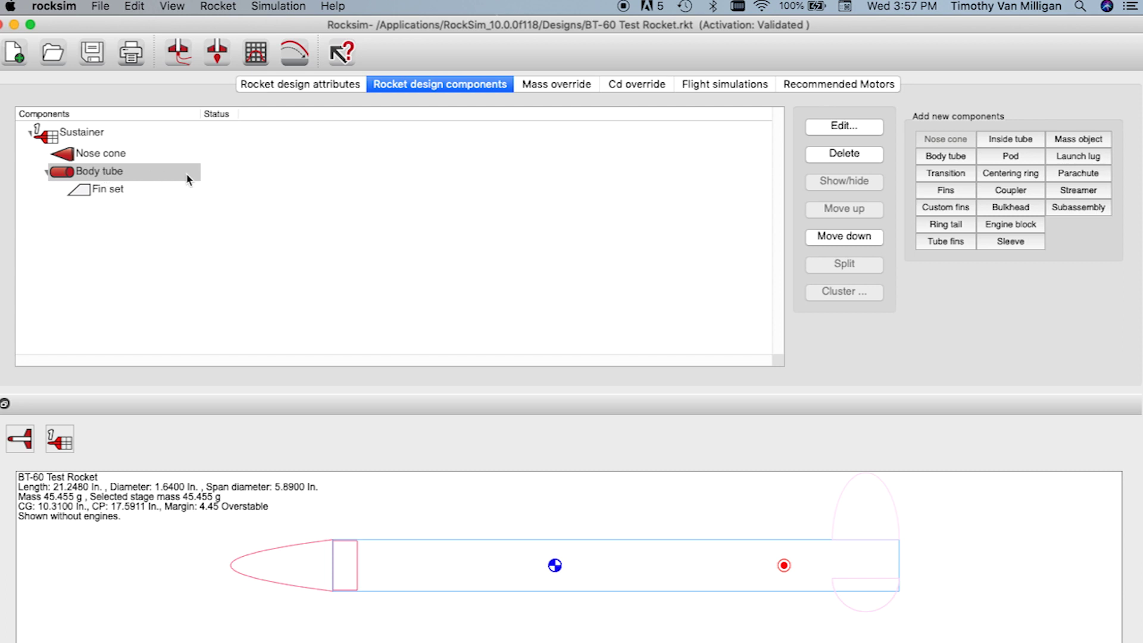
click(59, 178)
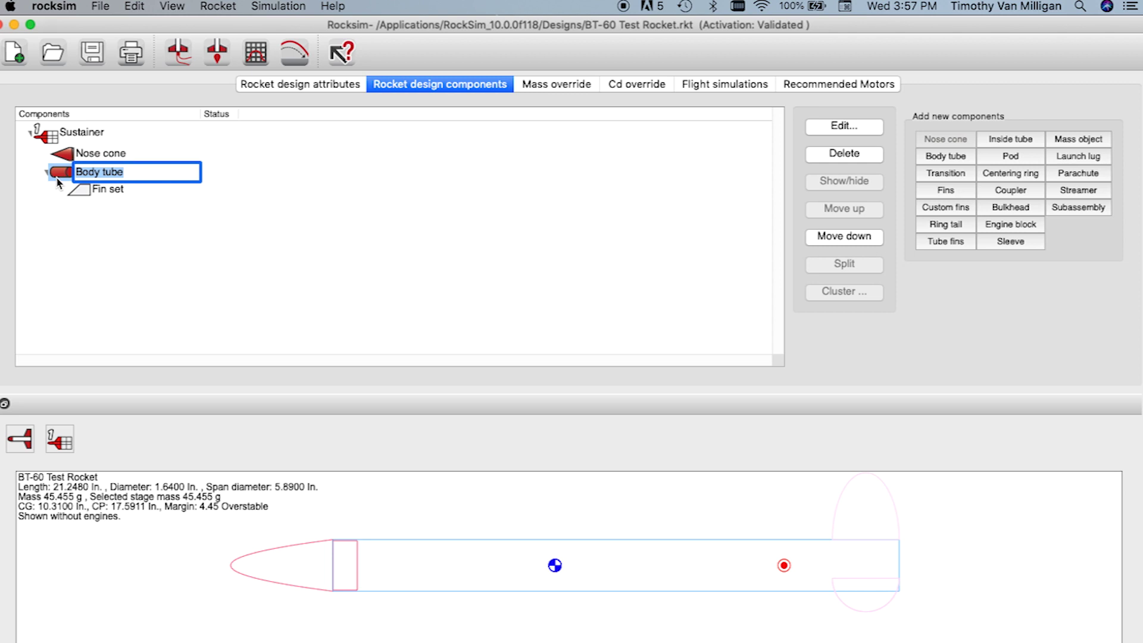
click(1075, 208)
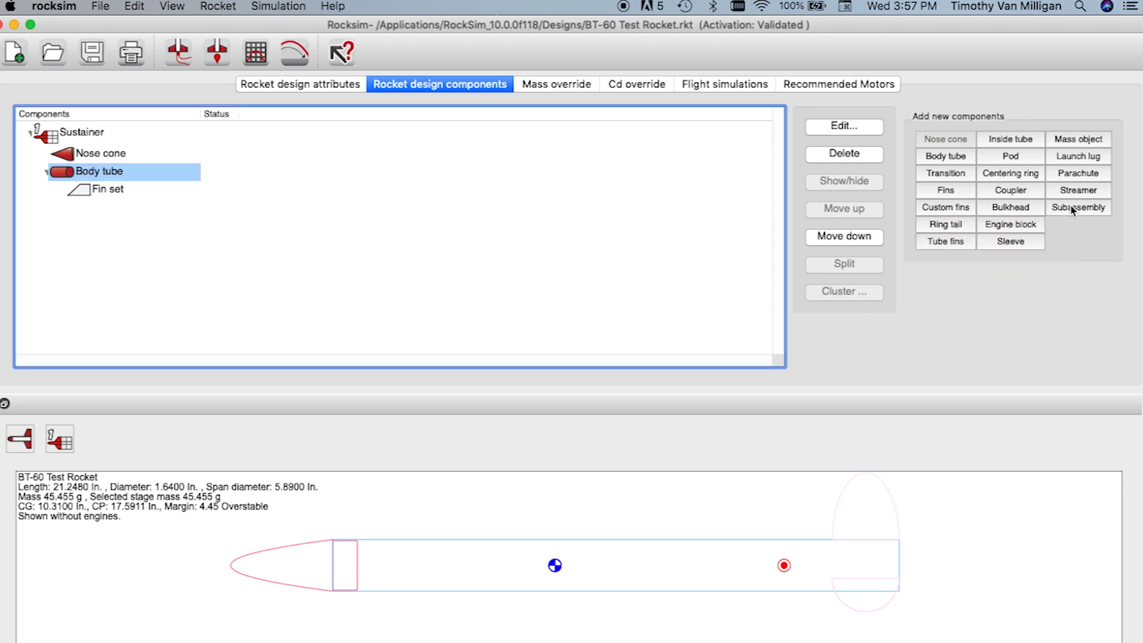
click(1074, 210)
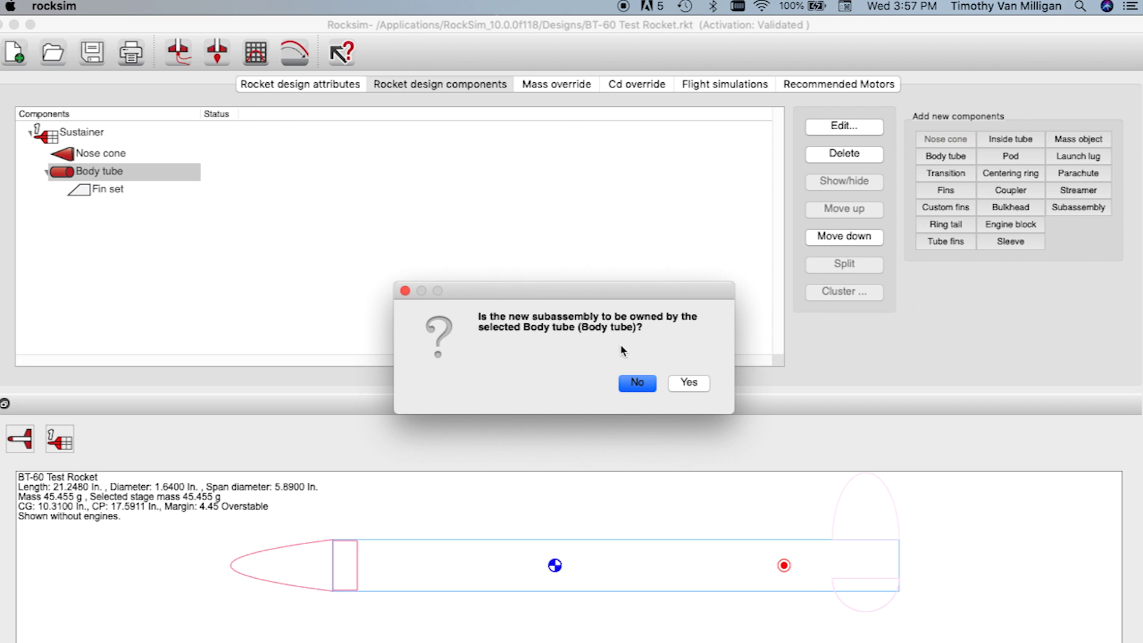
click(694, 382)
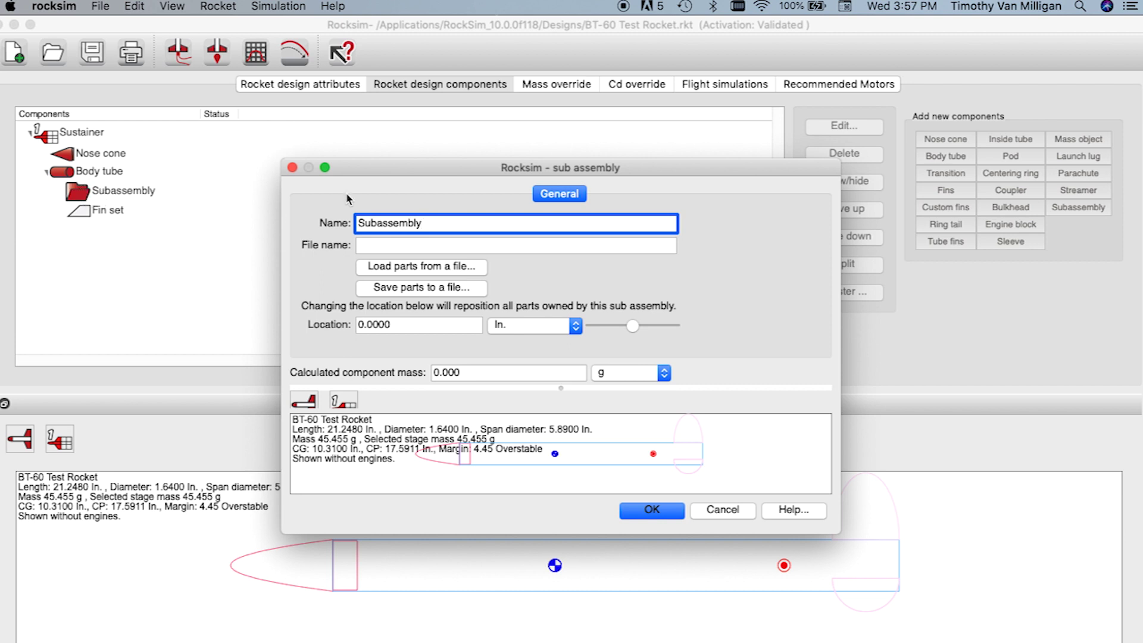
Enter "BT-60 Engine Mount" as the new subassembly's file name and accept its settings
drag(351, 159, 332, 64)
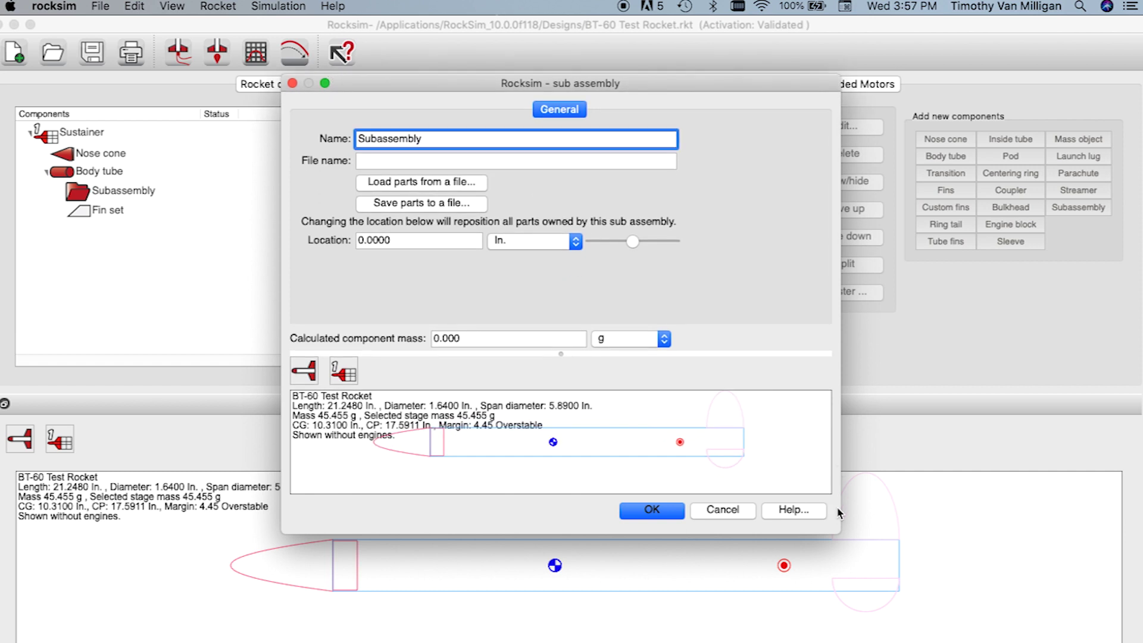
drag(840, 533, 920, 613)
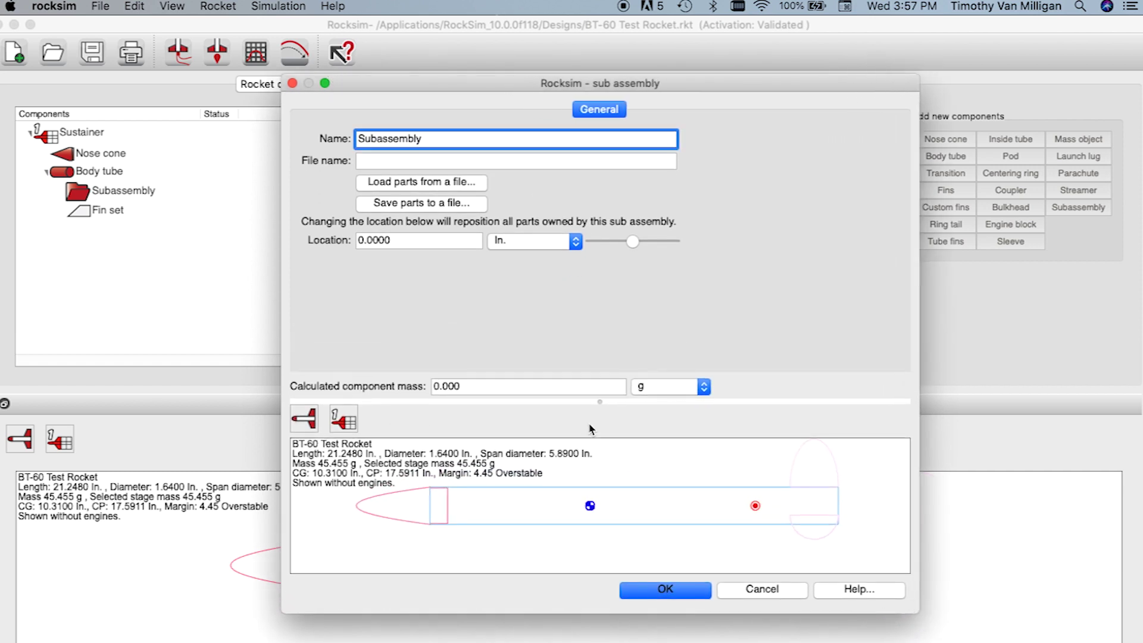
drag(598, 402, 592, 327)
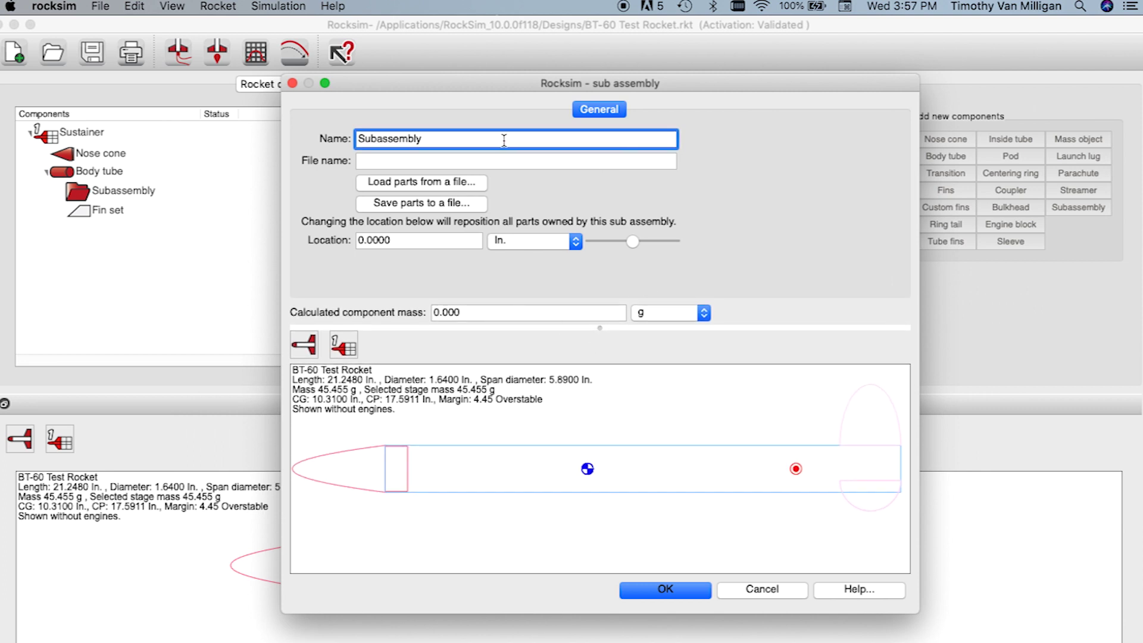
click(384, 161)
text(BT-60 )
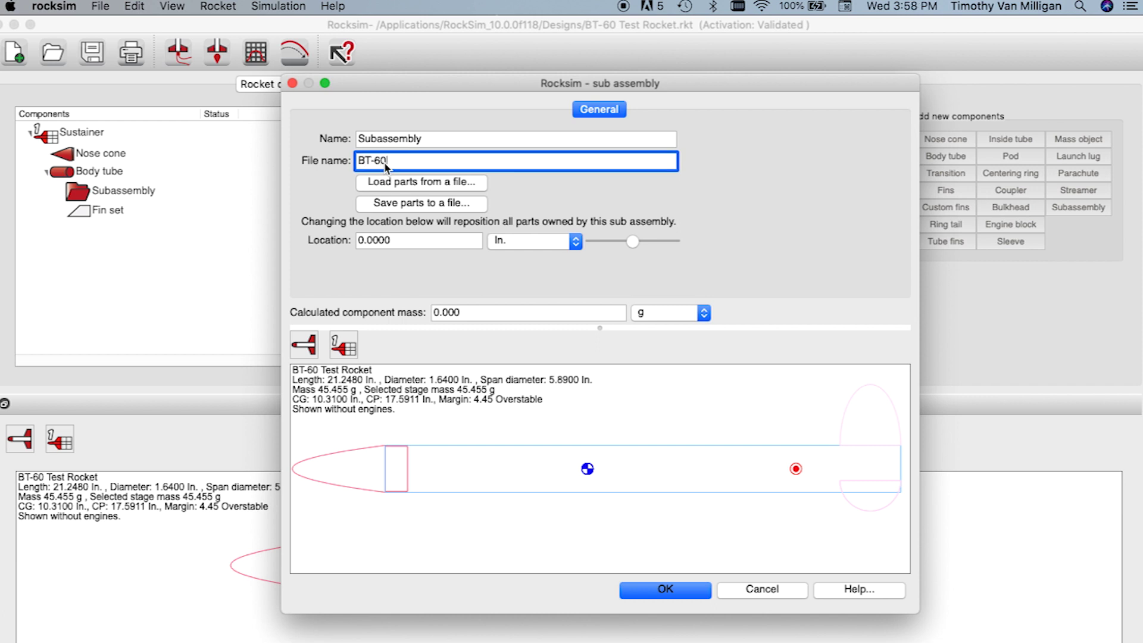
text(Engine Mount)
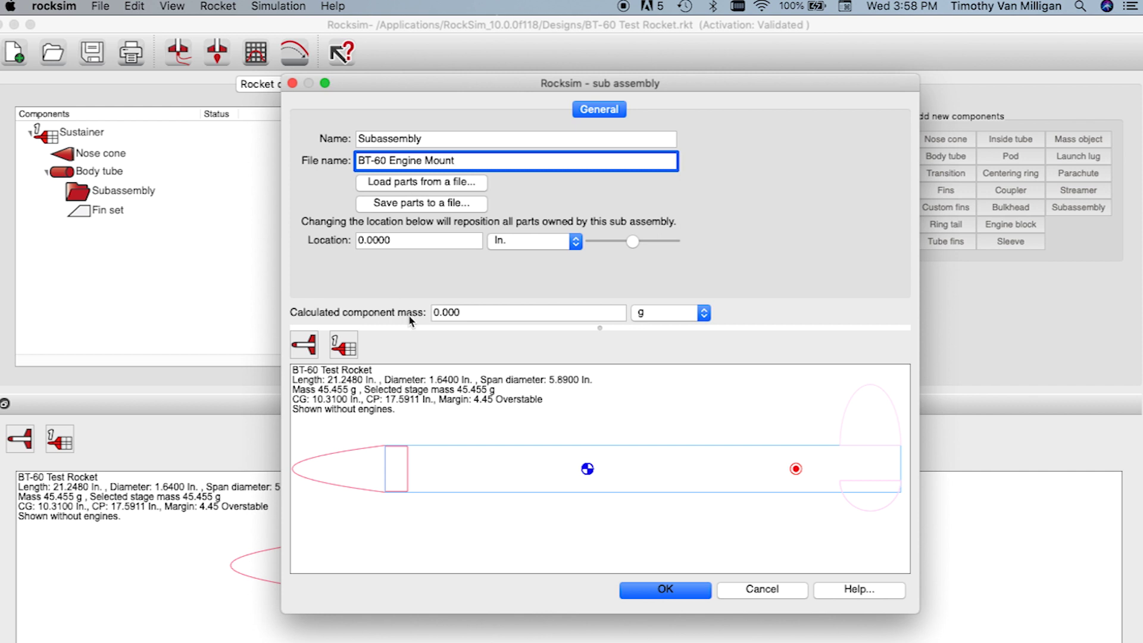
click(679, 596)
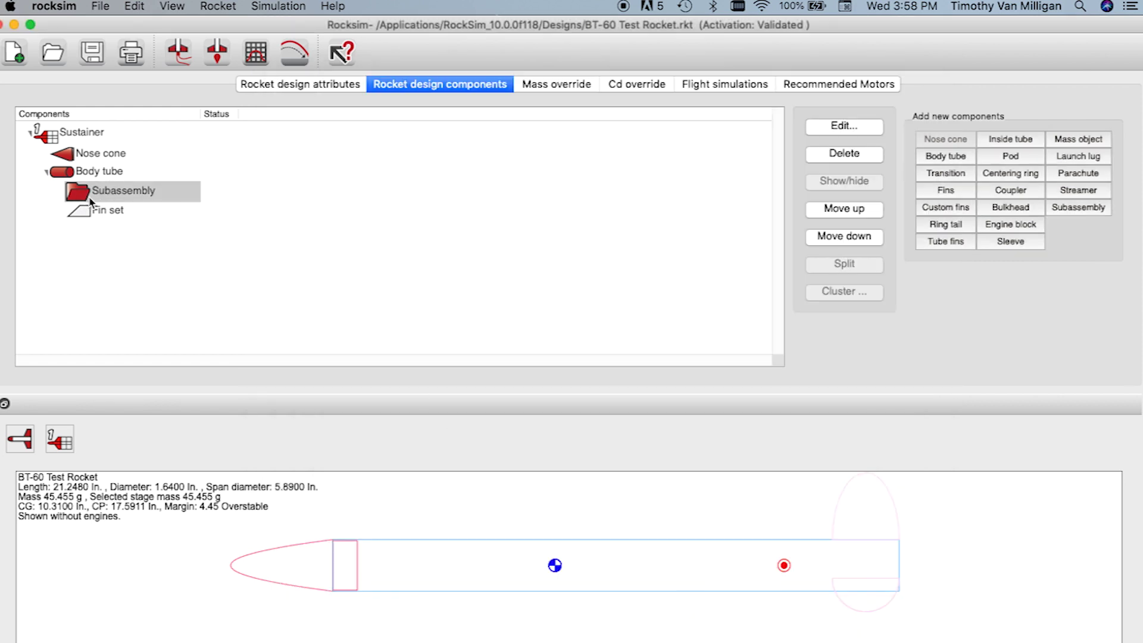
Add an inside tube to the subassembly using the Apogee 18 mm database entry, part number 10086
click(140, 194)
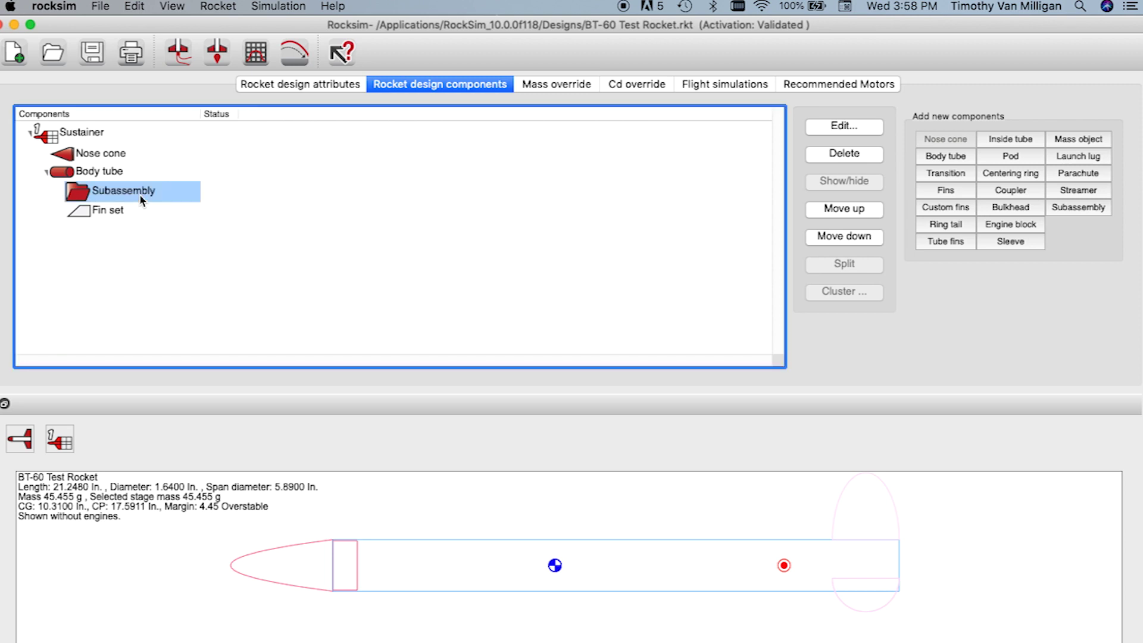
click(1011, 144)
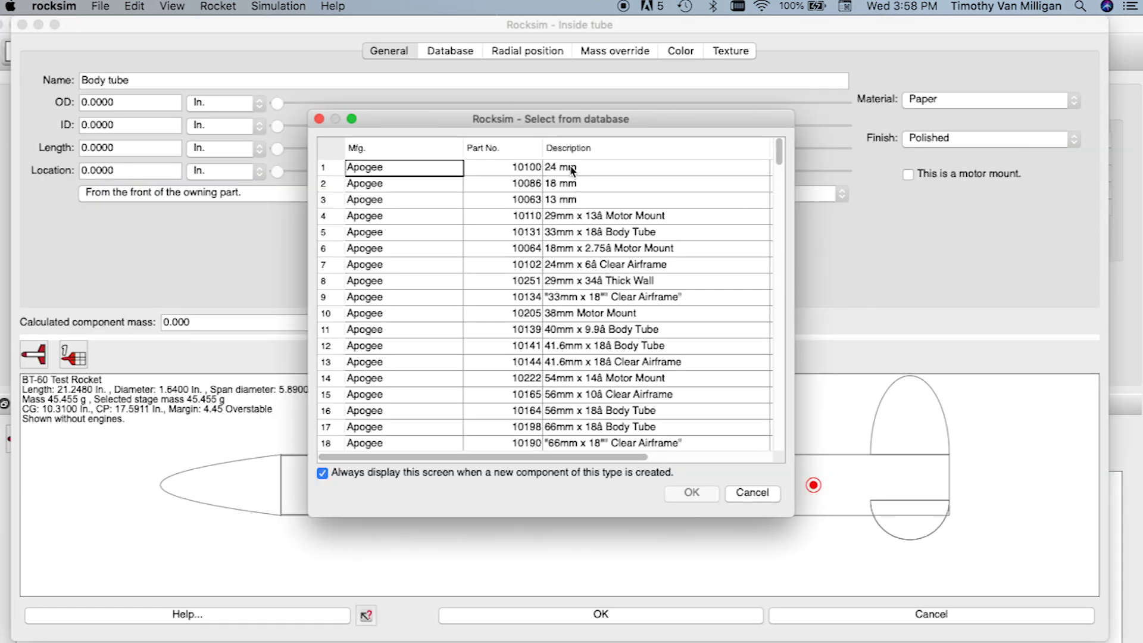
click(572, 186)
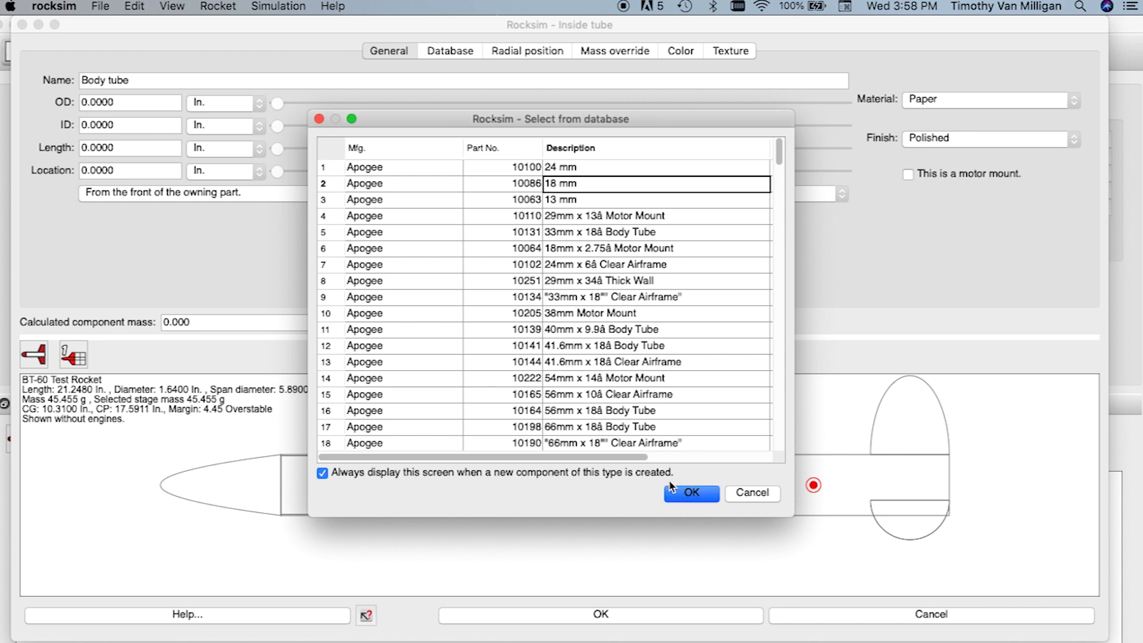
click(684, 493)
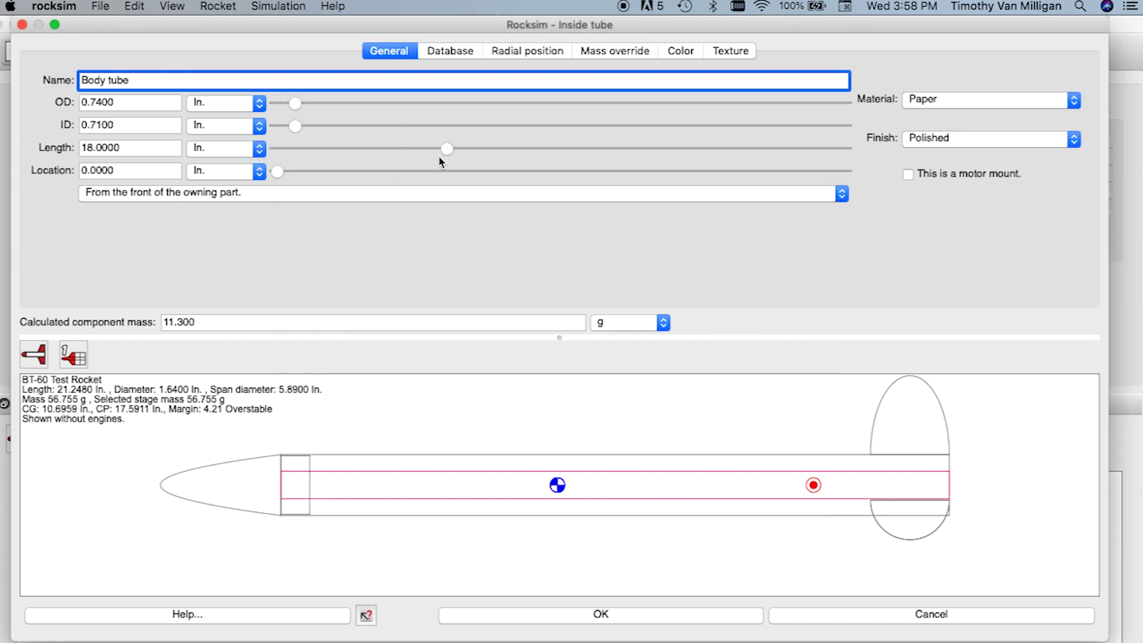
Locate the inside tube from the base of the owning part and set its length to 2.75 in
click(342, 193)
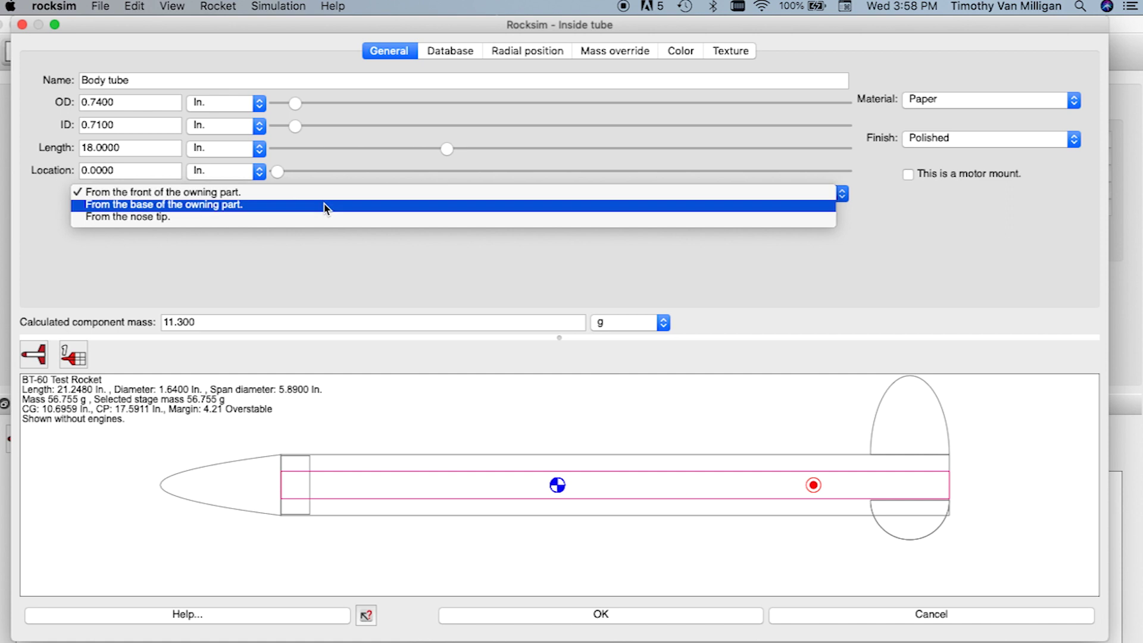
click(327, 209)
drag(141, 147, 20, 145)
text(2)
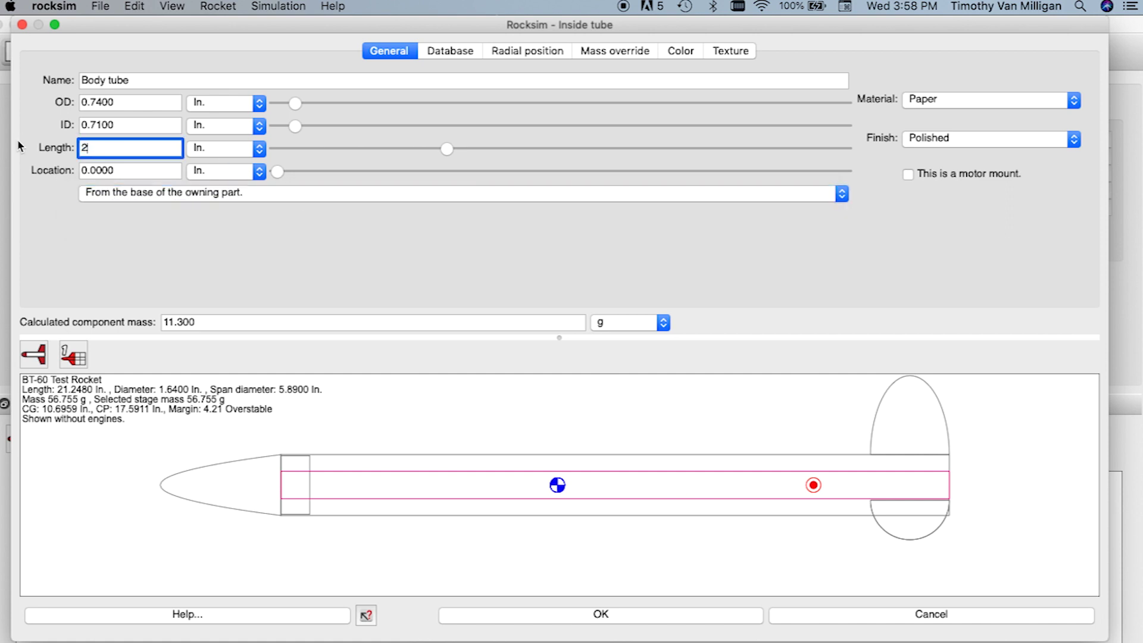
text(.75)
key(Tab)
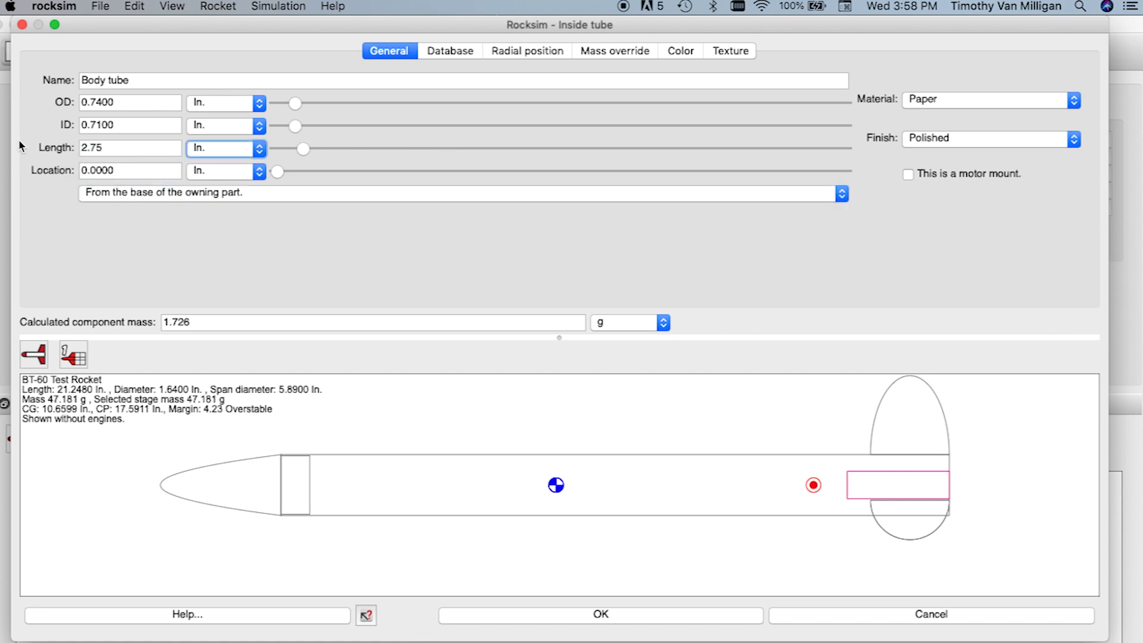
Make the inside tube a motor mount, name it "Engine Mount tube" and accept its settings
click(908, 175)
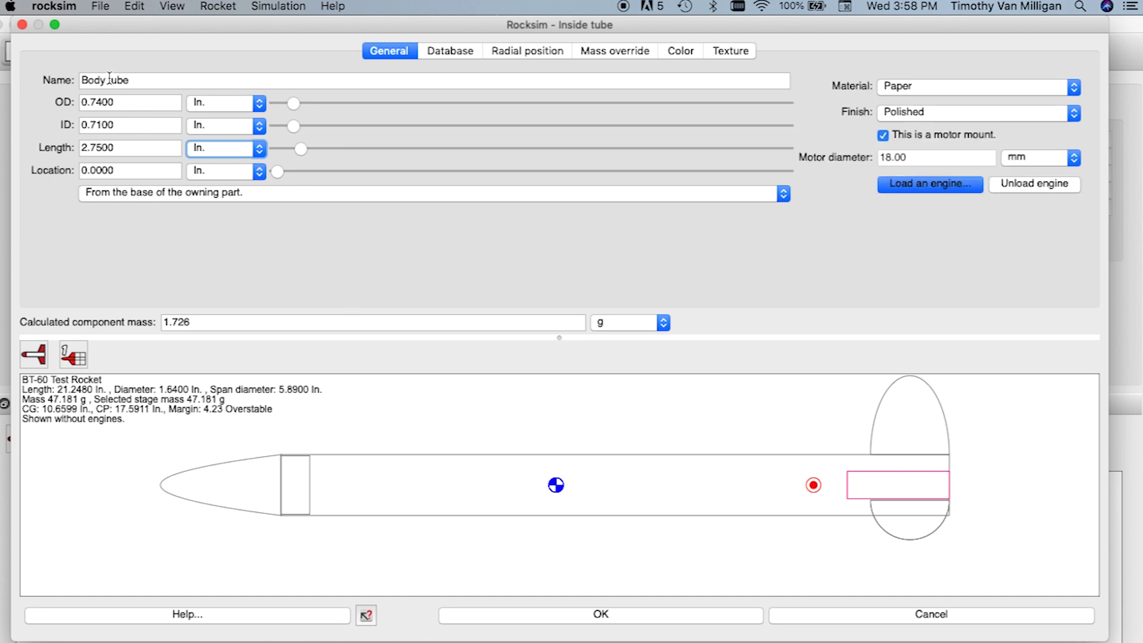
drag(106, 79, 28, 80)
text(Engine Moun)
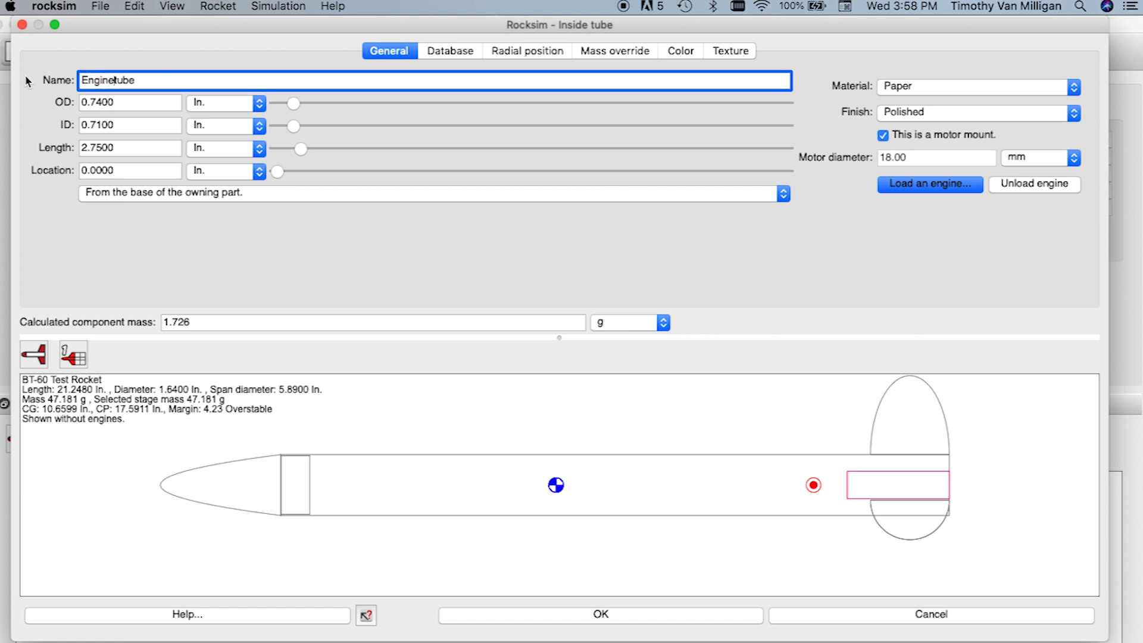
text(t)
click(626, 615)
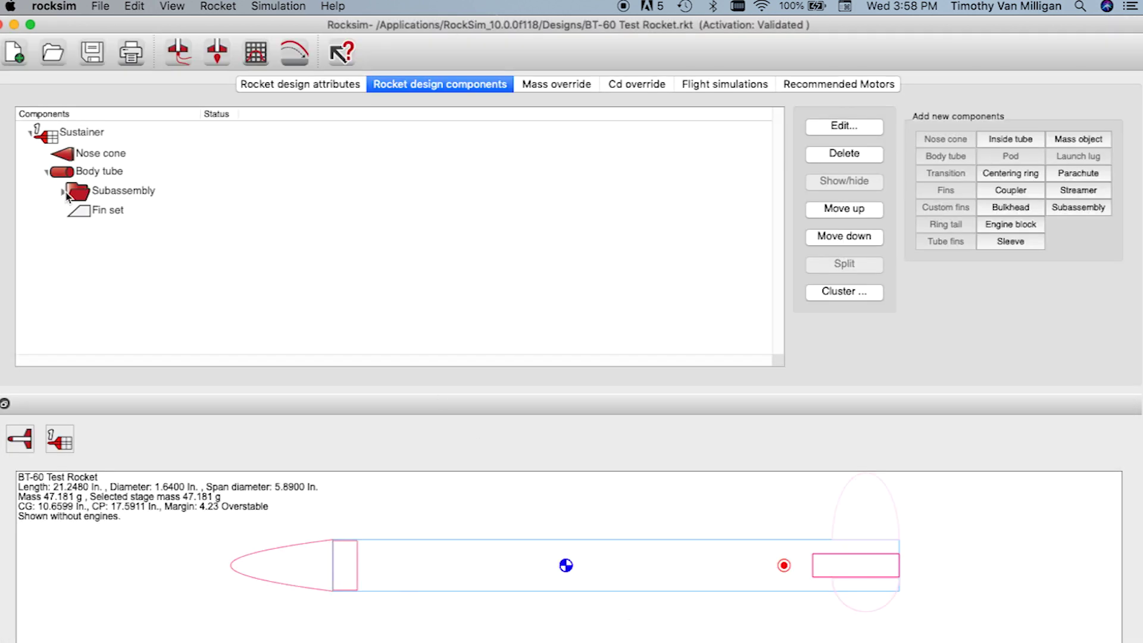
Add a centering ring to the subassembly using the Apogee CR 18-41.6 Cardstock database entry
double_click(66, 192)
click(108, 209)
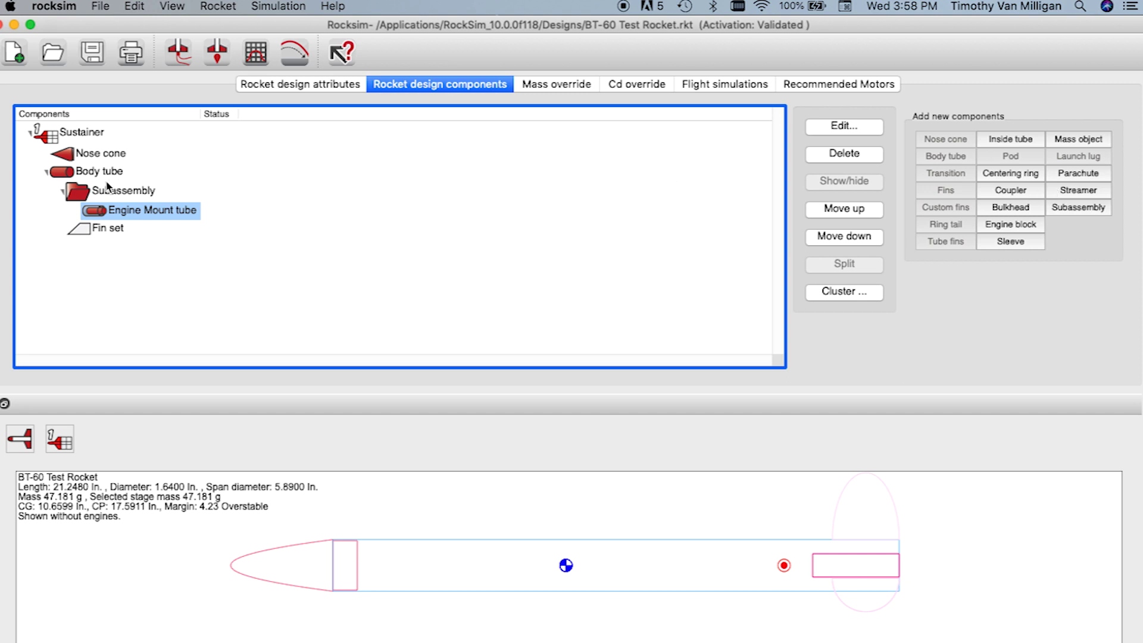
click(107, 198)
click(1024, 173)
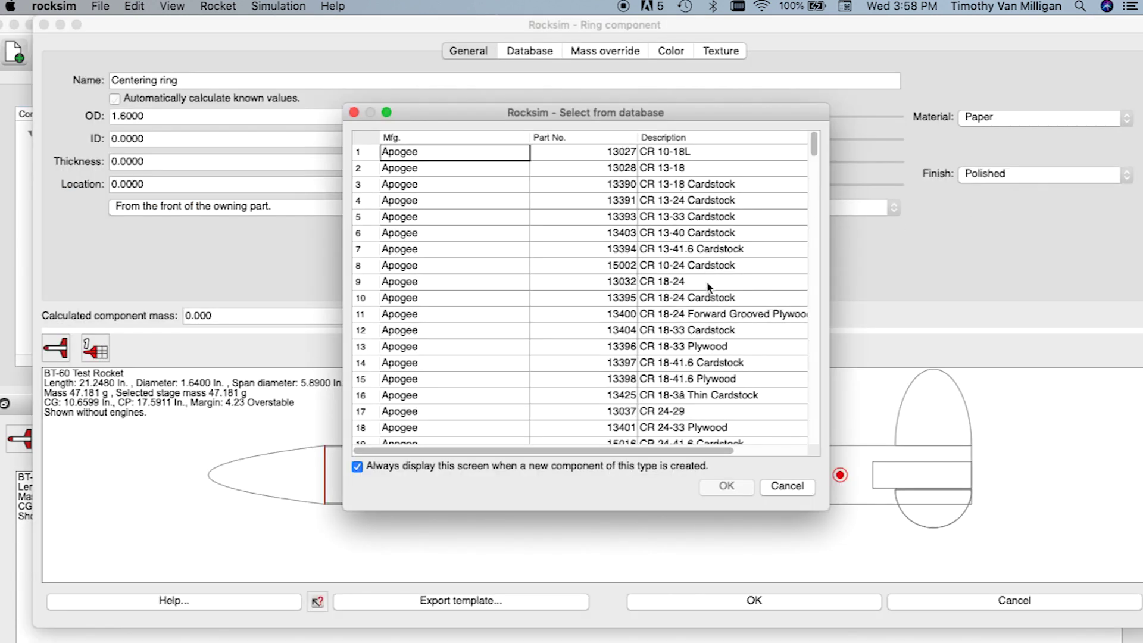
click(676, 366)
click(727, 486)
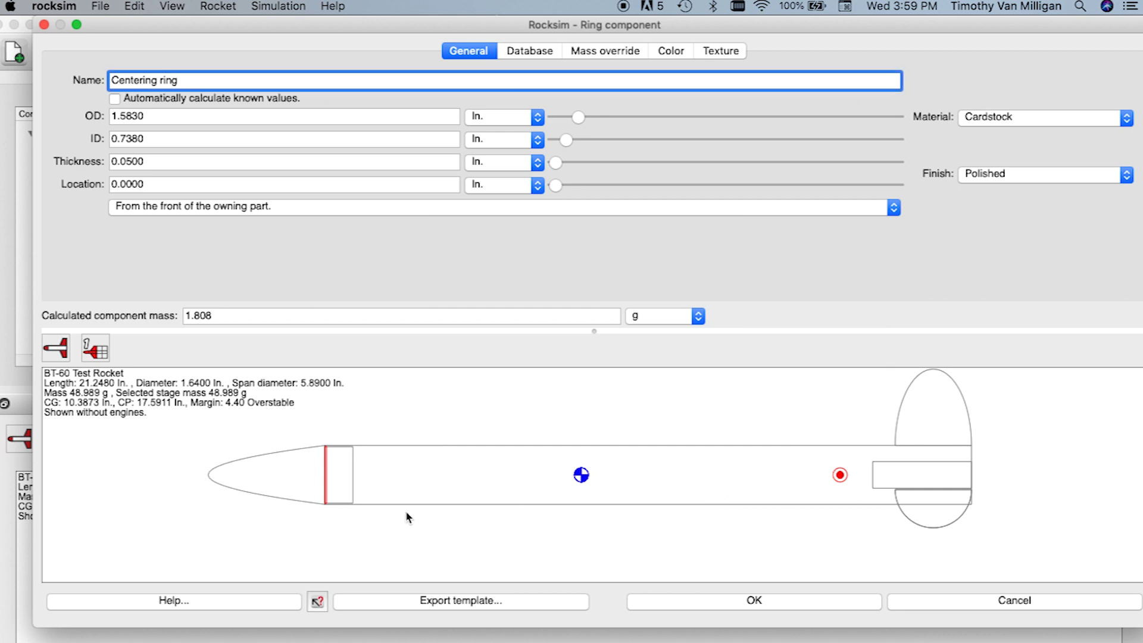
Position the centering ring 2.5 in. from the base of the owning part
click(509, 209)
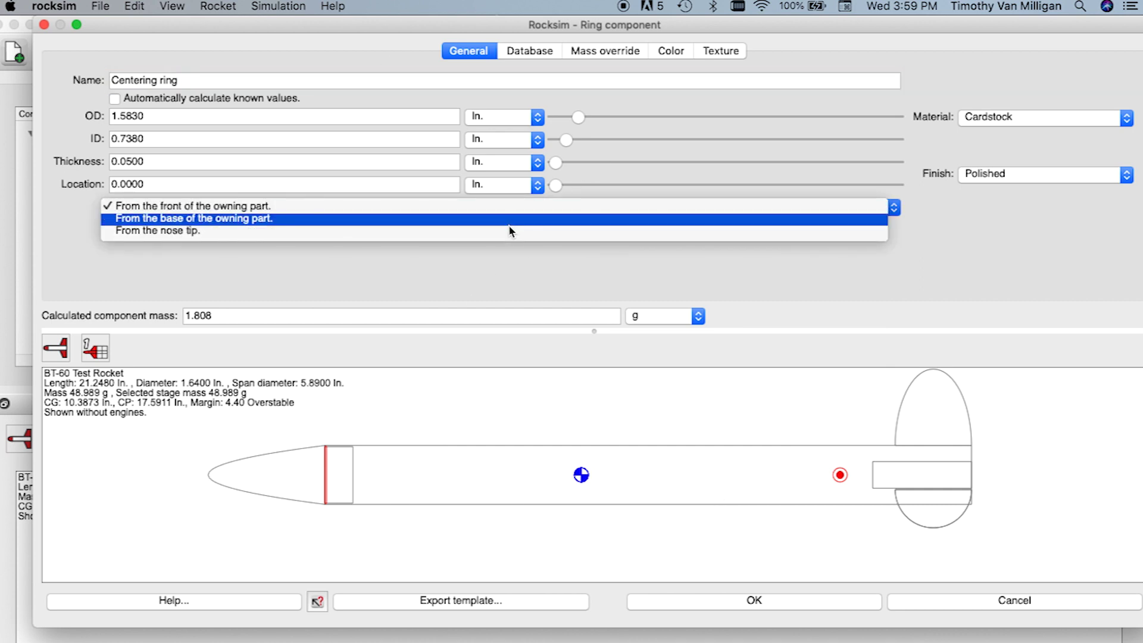
click(508, 220)
drag(893, 185, 606, 215)
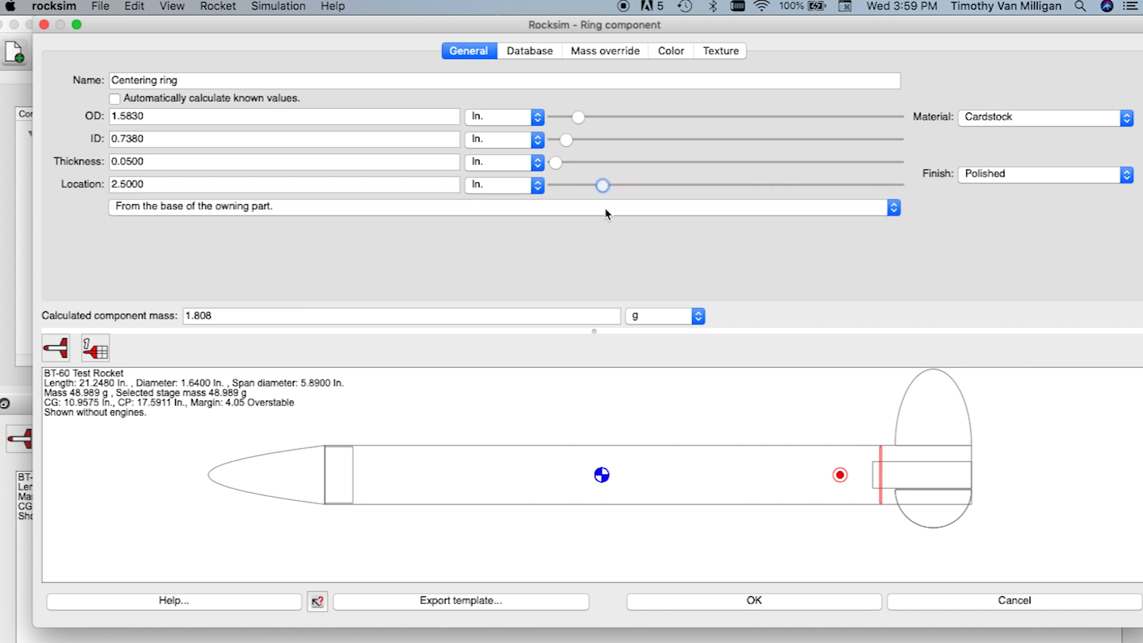
Rename the centering ring as "Front Centering ring" and accept its settings
click(109, 79)
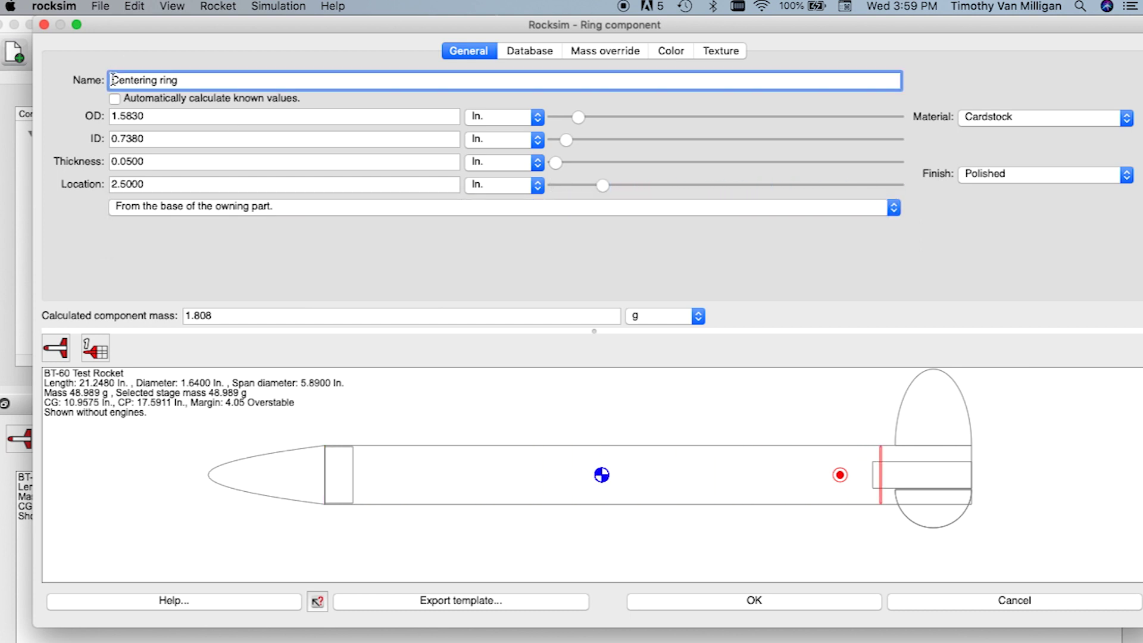
text(Front )
text(Centering Ri)
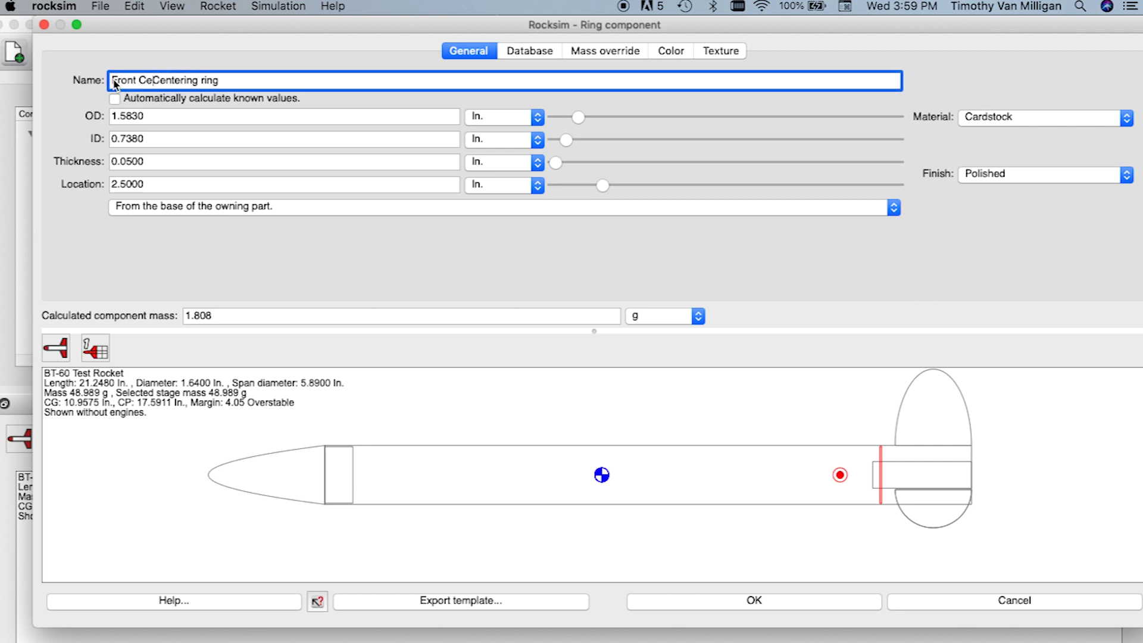
key(BackSpace)
key(BackSpace)
key(BackSpace)
key(BackSpace)
key(BackSpace)
key(BackSpace)
key(BackSpace)
key(BackSpace)
key(BackSpace)
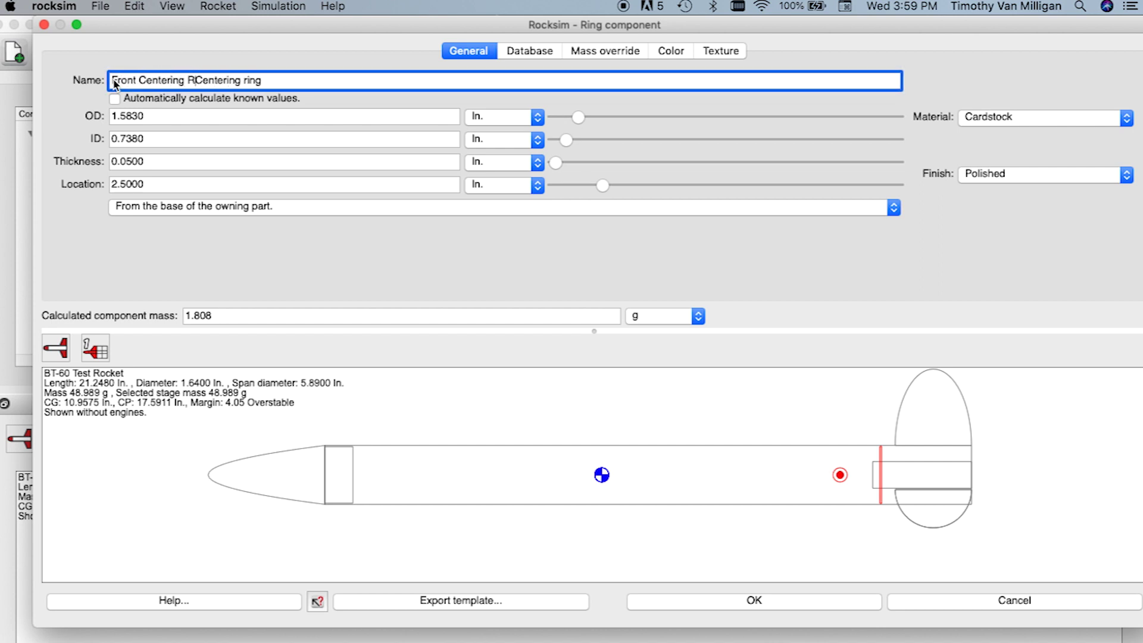
key(BackSpace)
key(BackSpace)
key(BackSpace)
key(BackSpace)
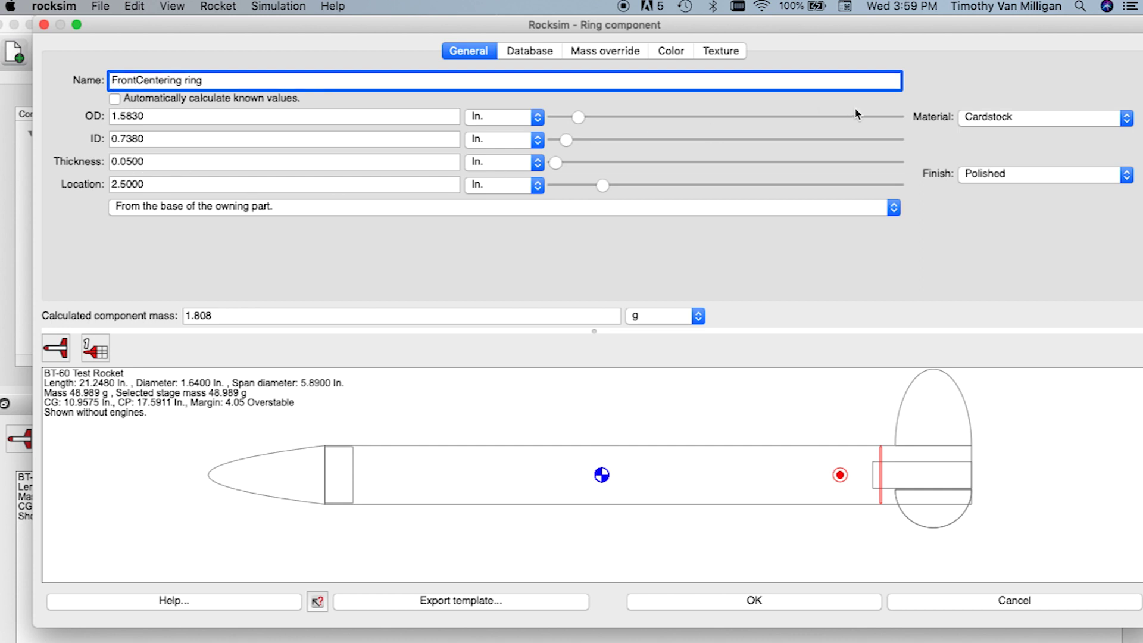
click(708, 600)
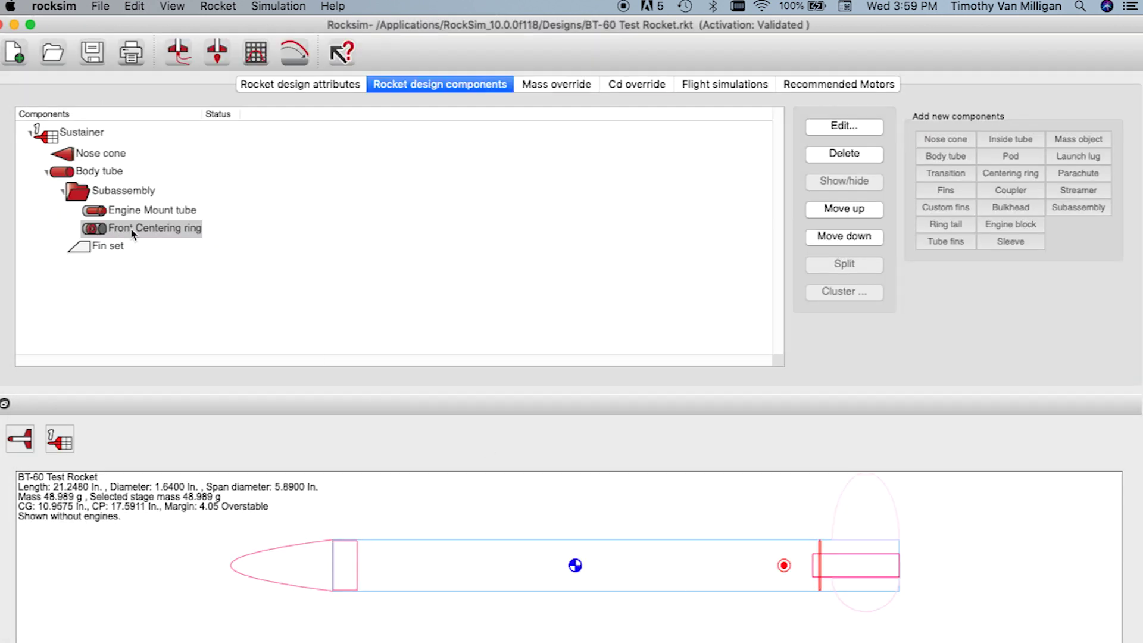
Copy the front centering ring and paste the duplicate into the subassembly
click(131, 233)
right_click(131, 230)
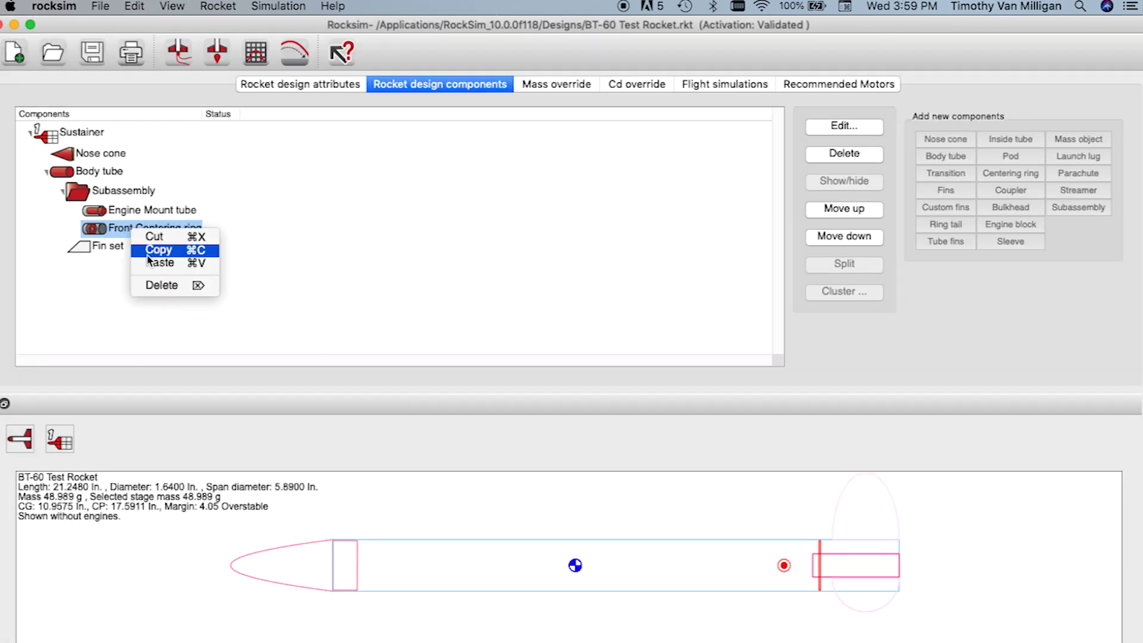
click(148, 253)
click(119, 190)
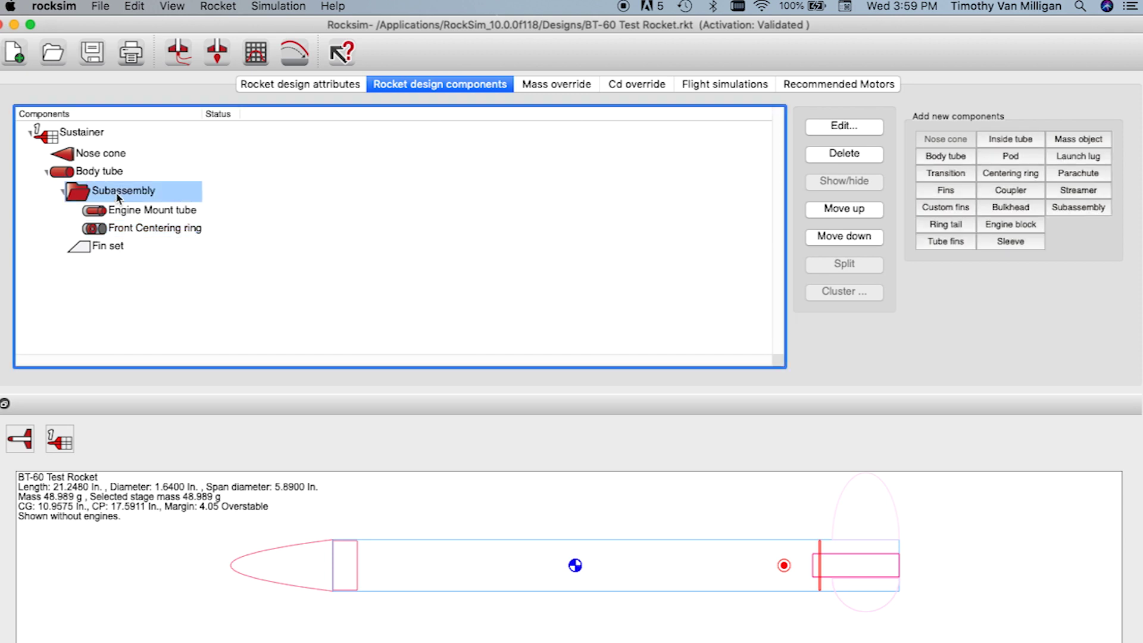
right_click(116, 193)
click(143, 228)
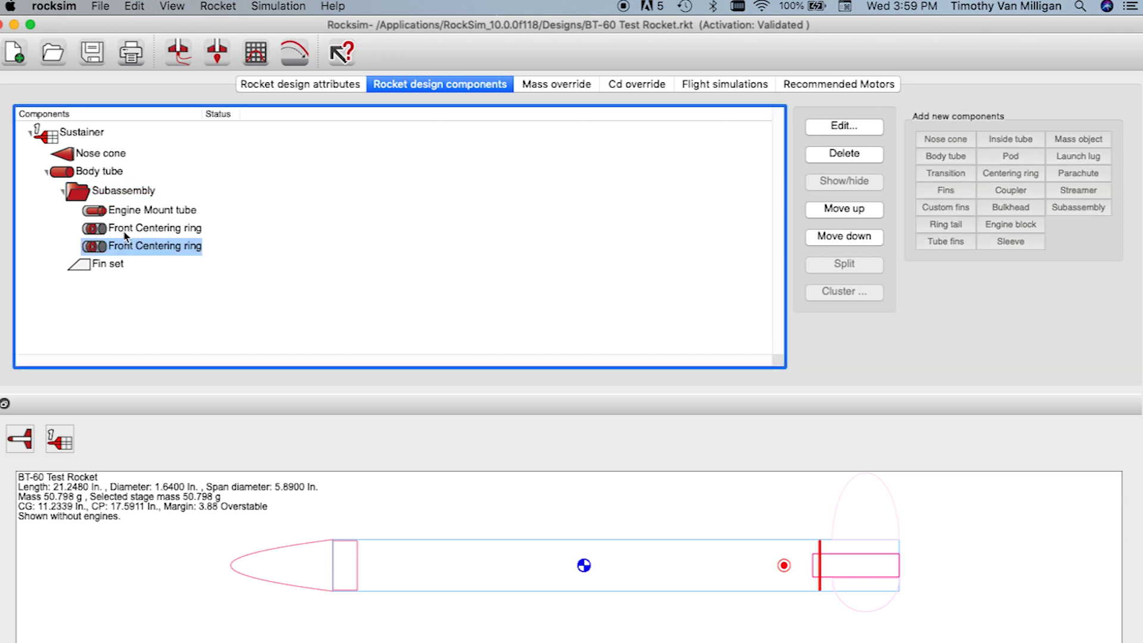
Open the duplicated centering ring for editing and rename it as "Rear Centering ring"
double_click(124, 247)
click(133, 83)
double_click(123, 80)
text(Rear Centering ring)
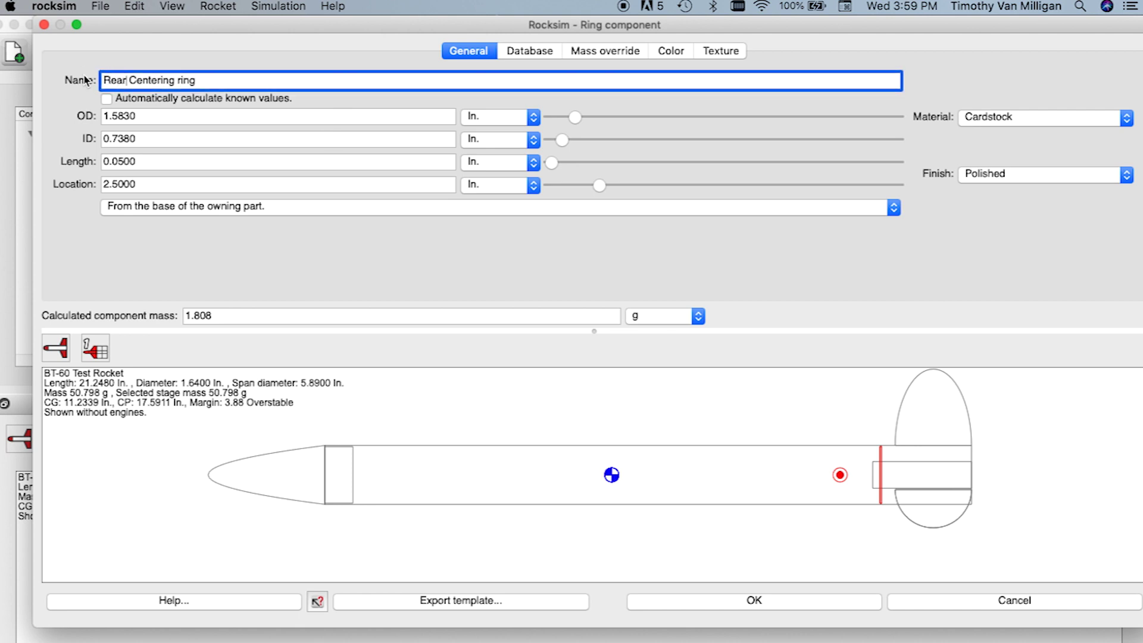
Move the rear centering ring close to the aft end of the body tube and accept its settings
key(Tab)
drag(598, 184, 559, 185)
click(754, 601)
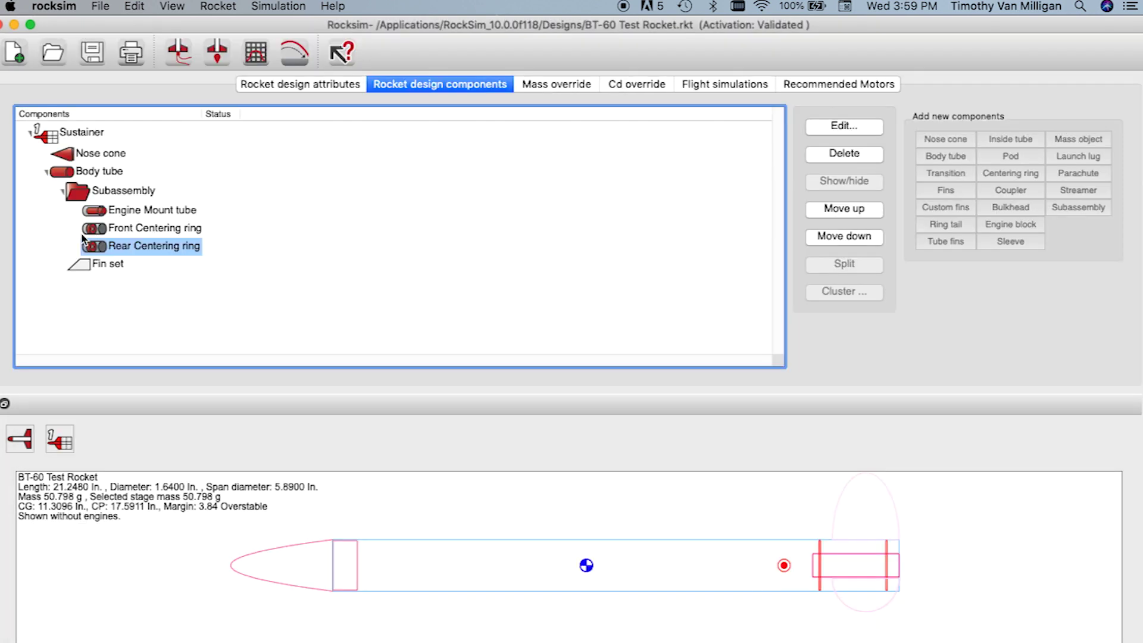
Add an engine block to the engine mount tube using the Apogee 13029 CR 13-18 ring from the parts database
click(93, 212)
click(1021, 222)
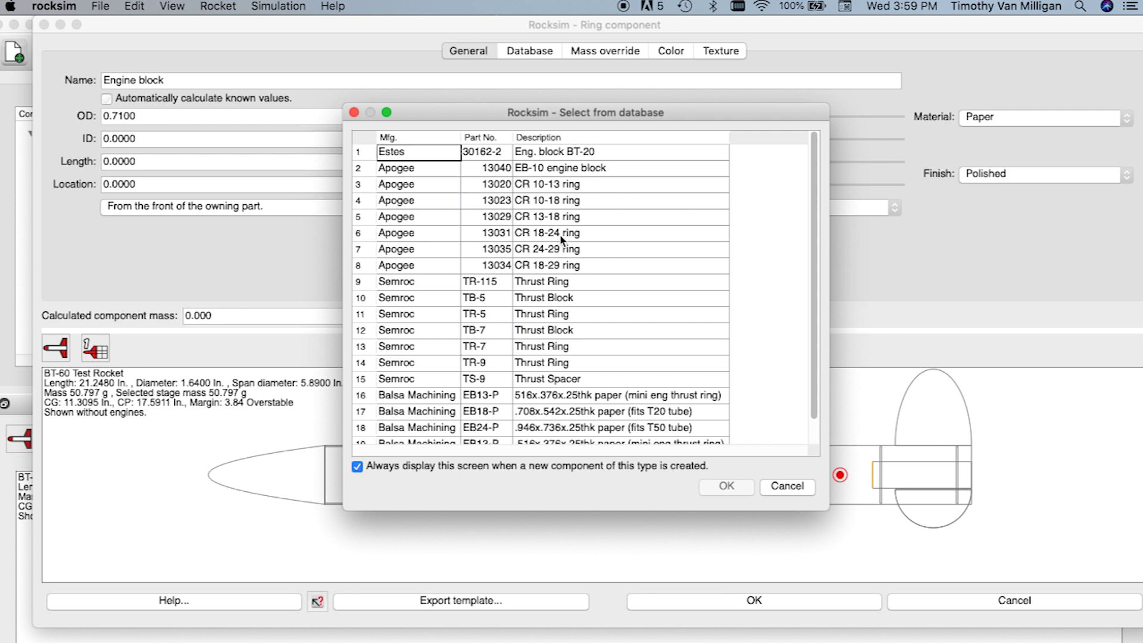
click(560, 219)
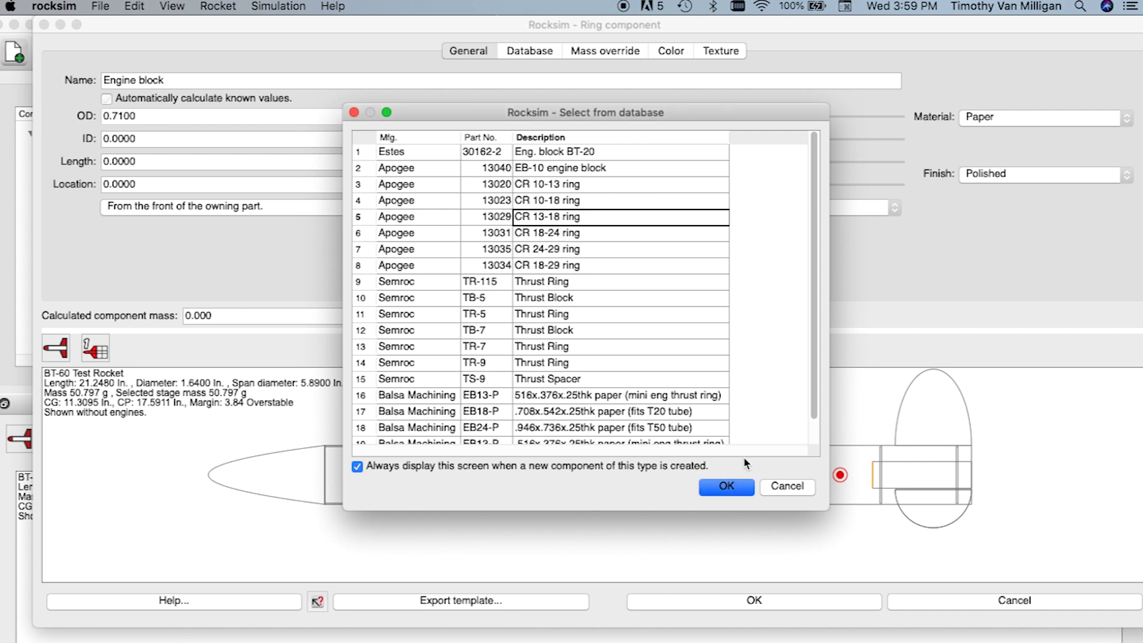
click(738, 491)
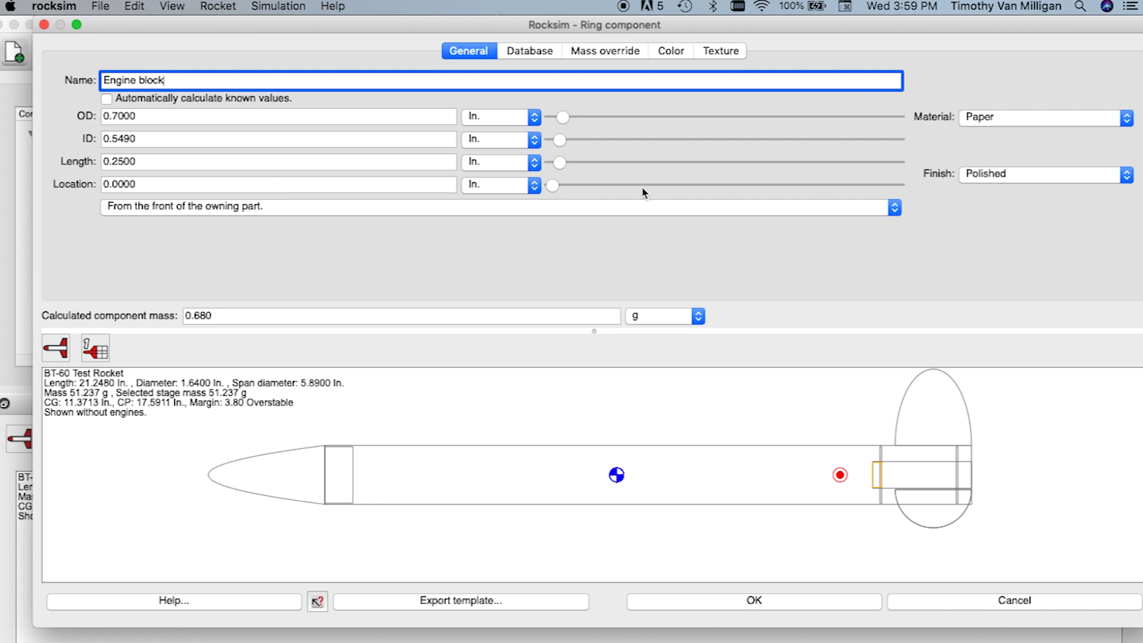
Position the engine block 0.375 in. from the front of the owning part, accept it and expand the engine mount tube's components
click(553, 188)
drag(570, 189, 603, 190)
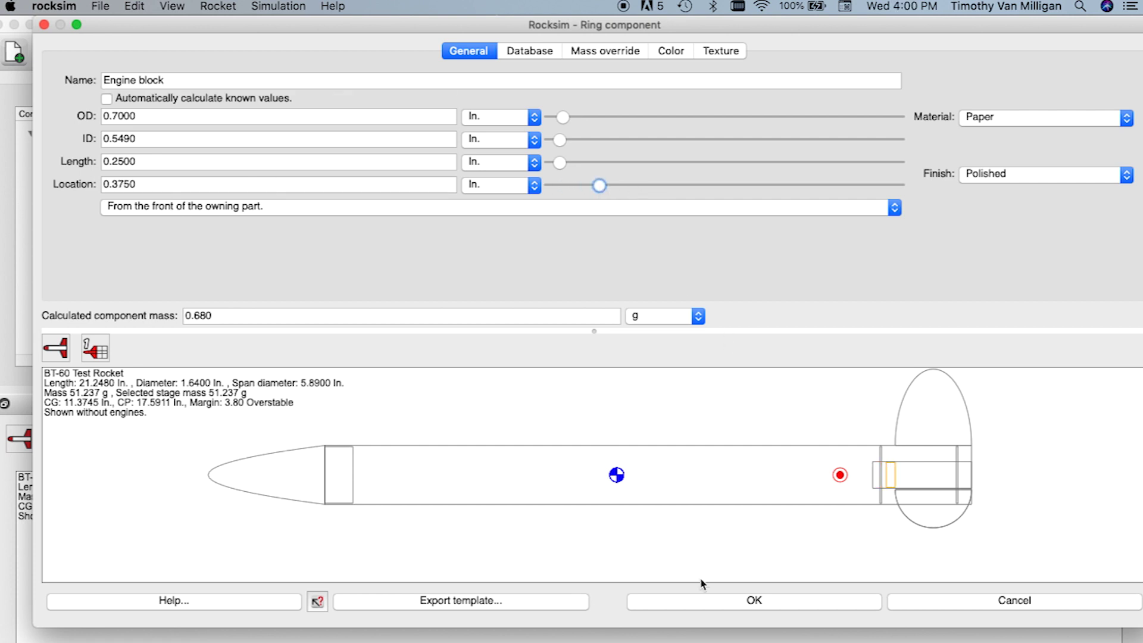
click(715, 605)
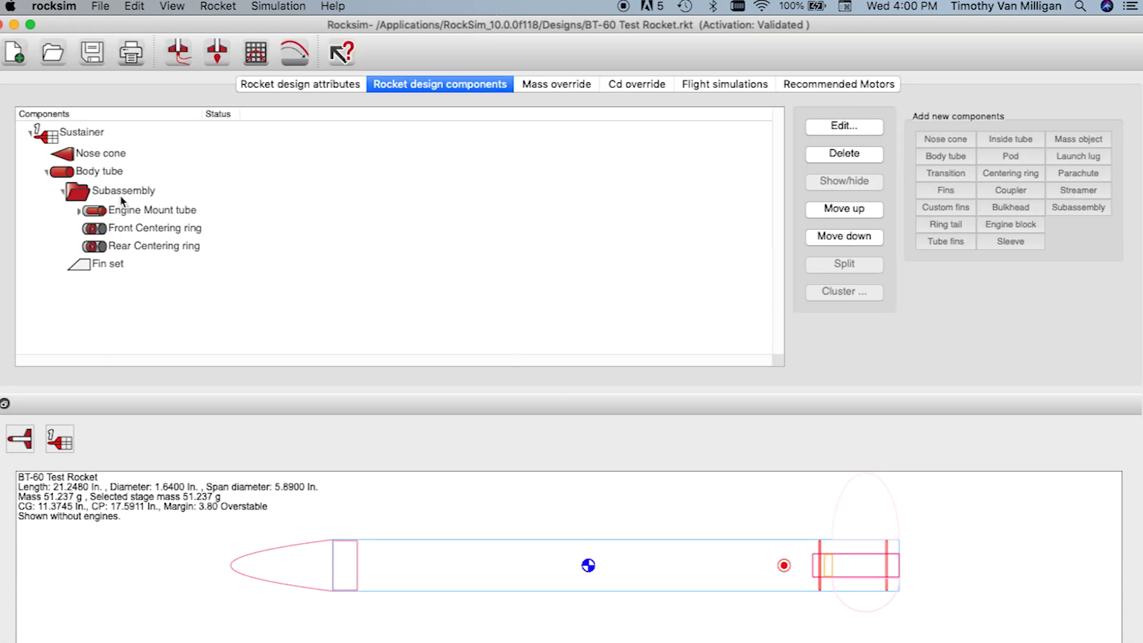
click(78, 210)
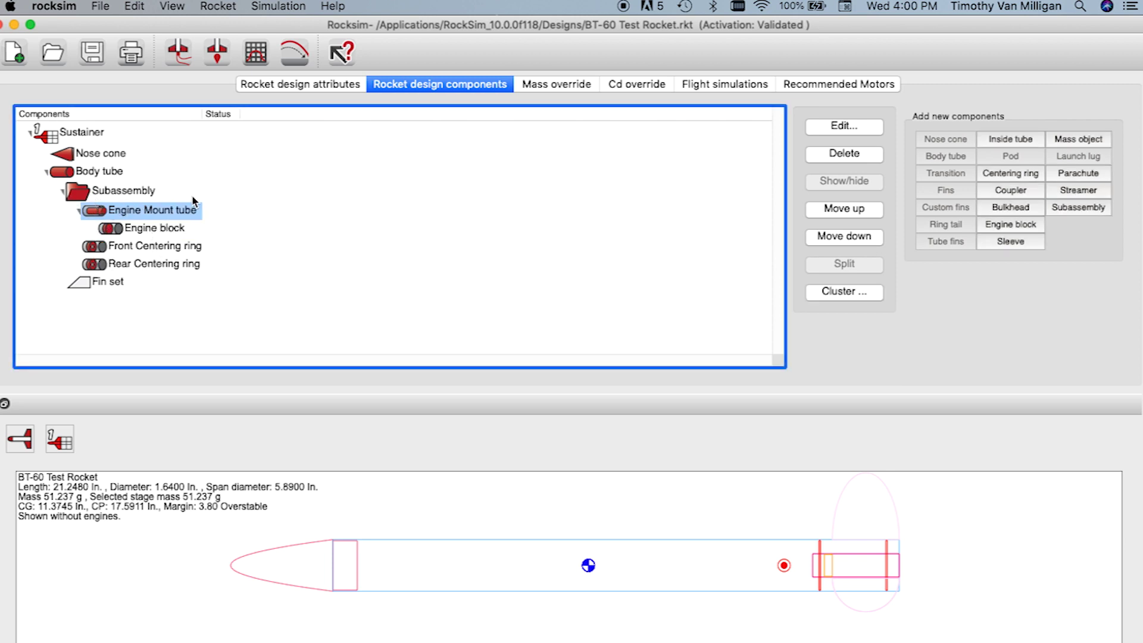
Save the subassembly's parts to a file named "BT-60 Engine Mount" in the Designs folder and accept the subassembly settings
click(141, 193)
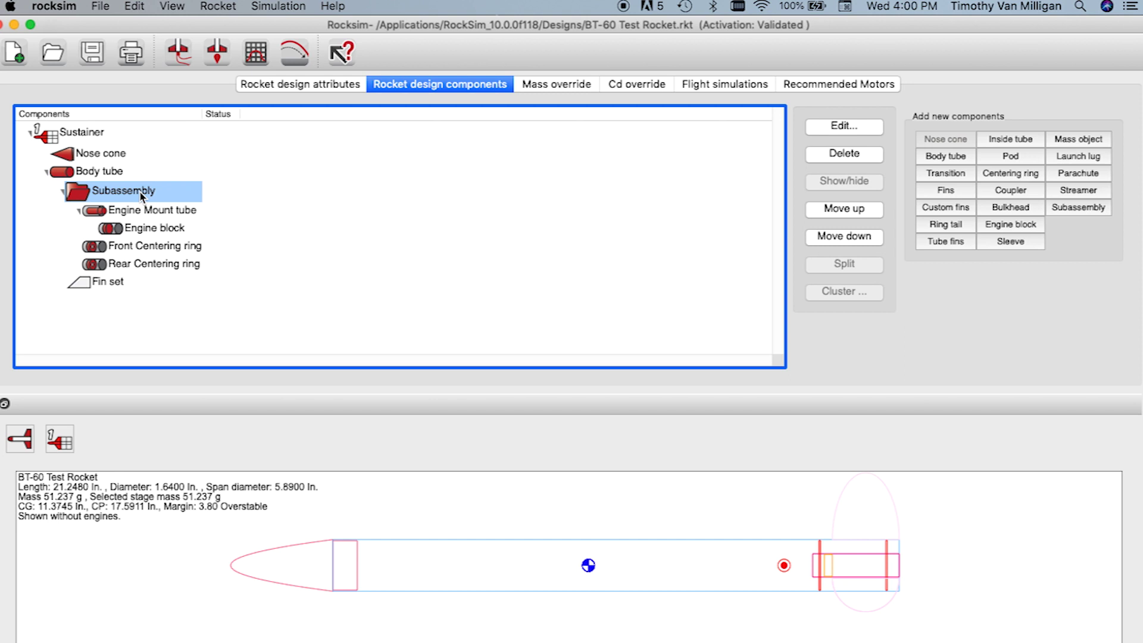
click(843, 126)
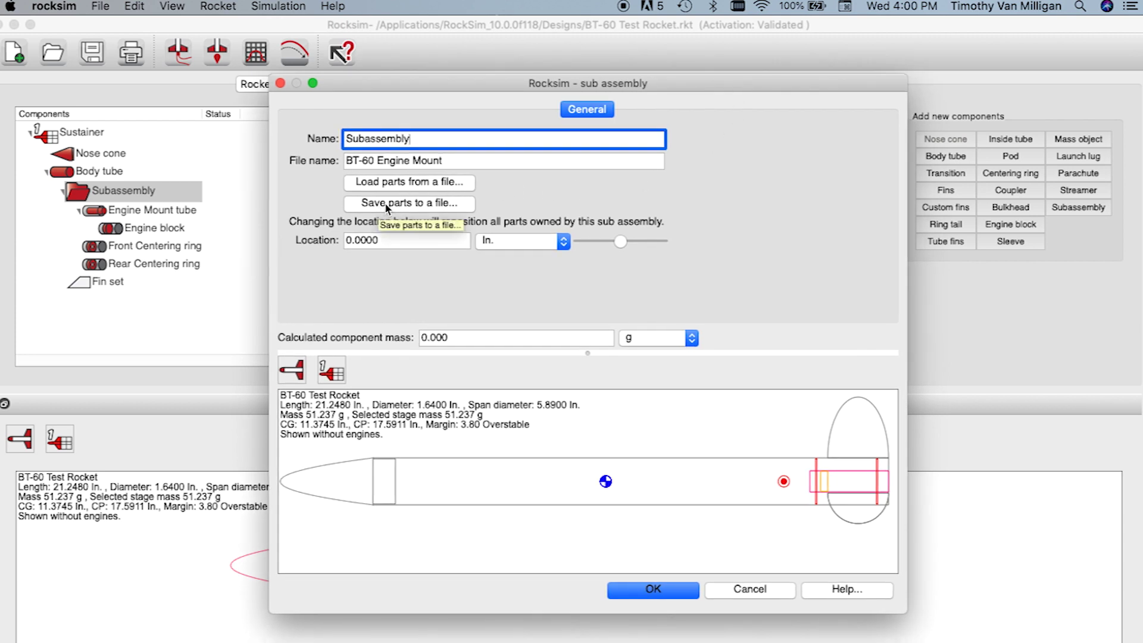
click(385, 203)
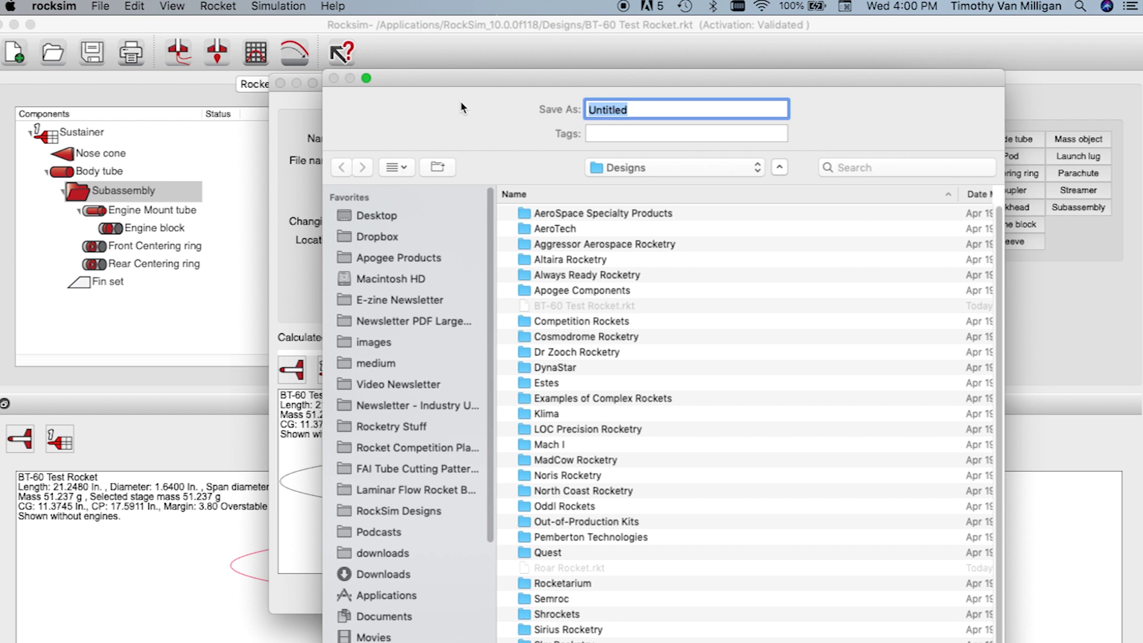
drag(452, 74, 409, 19)
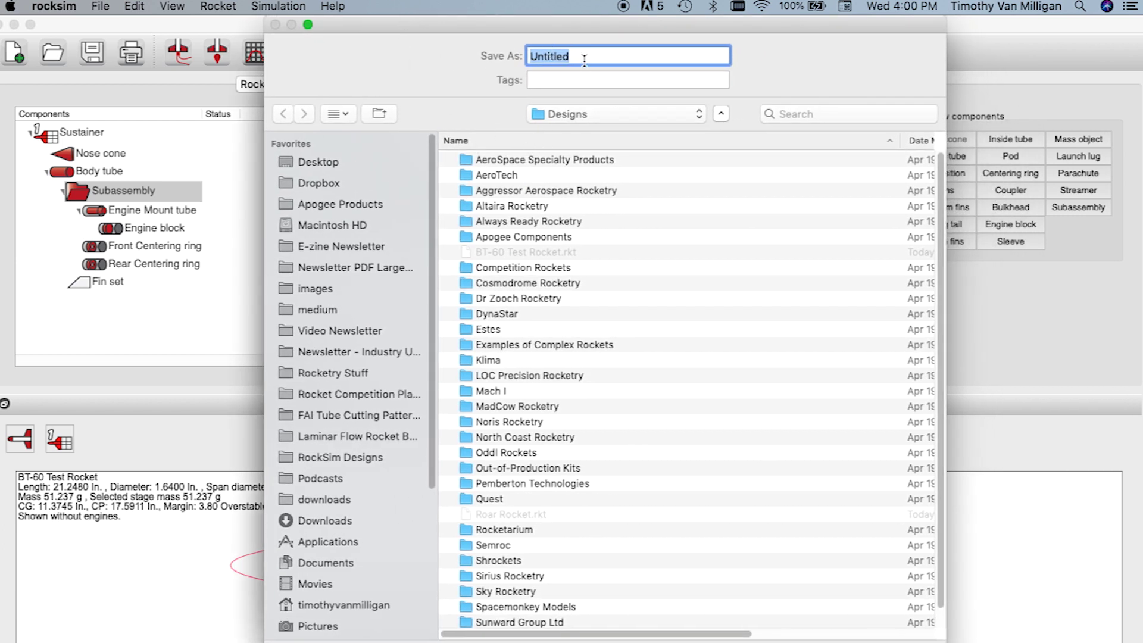
text(BT)
key(BackSpace)
text(T-60 Engine Mount)
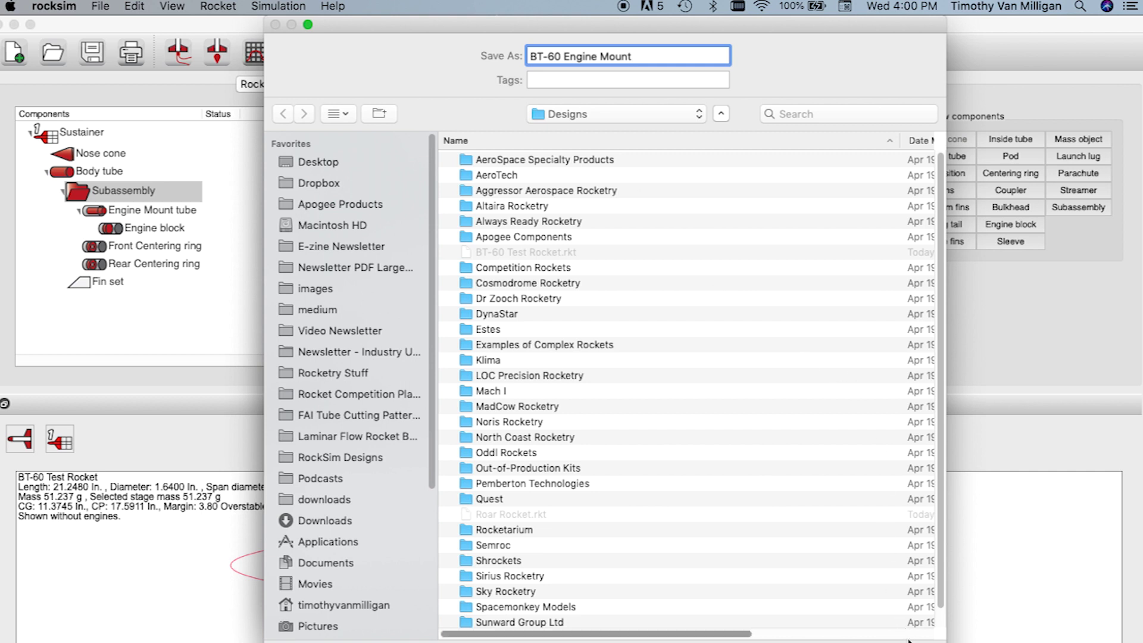
key(Return)
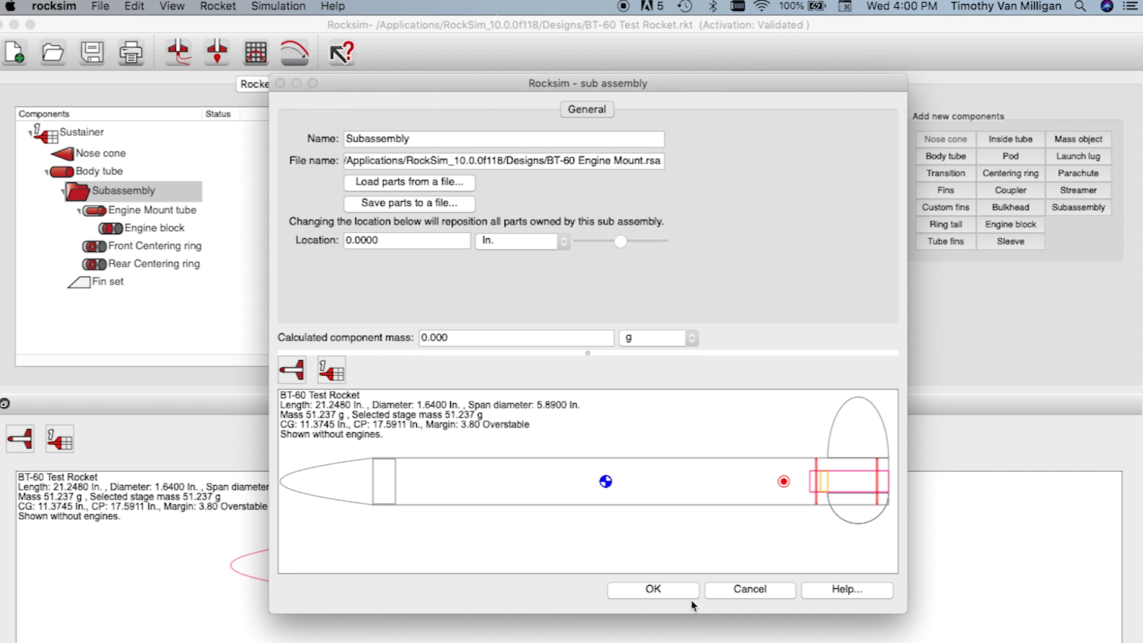
click(652, 591)
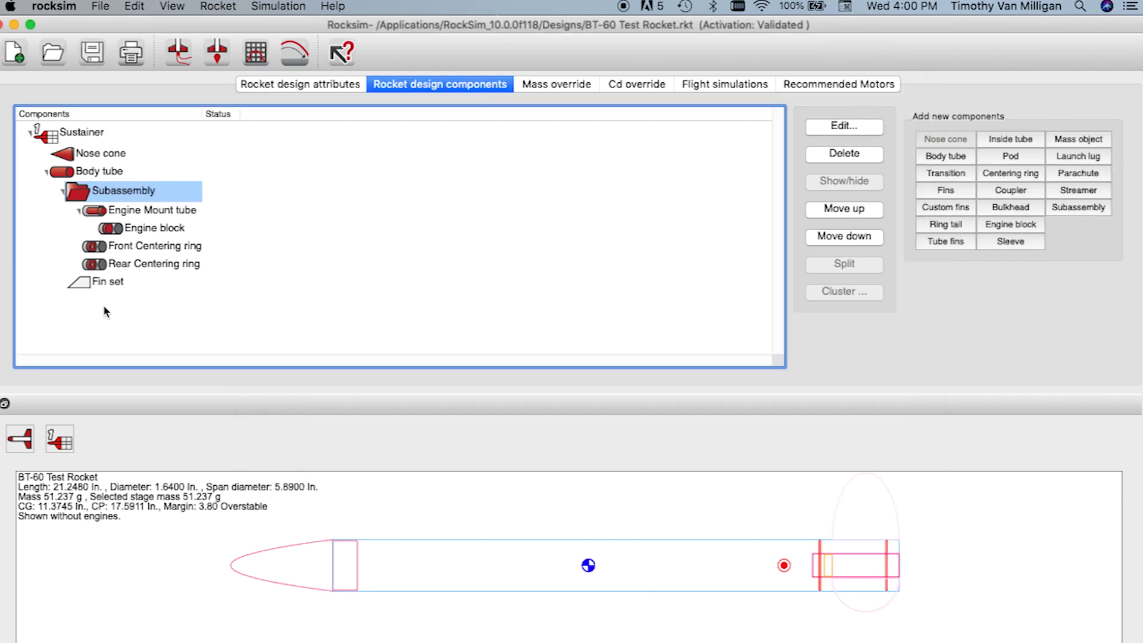
Save the BT-60 Test Rocket design and open Roar Rocket.rkt from the Designs folder
click(94, 52)
click(54, 52)
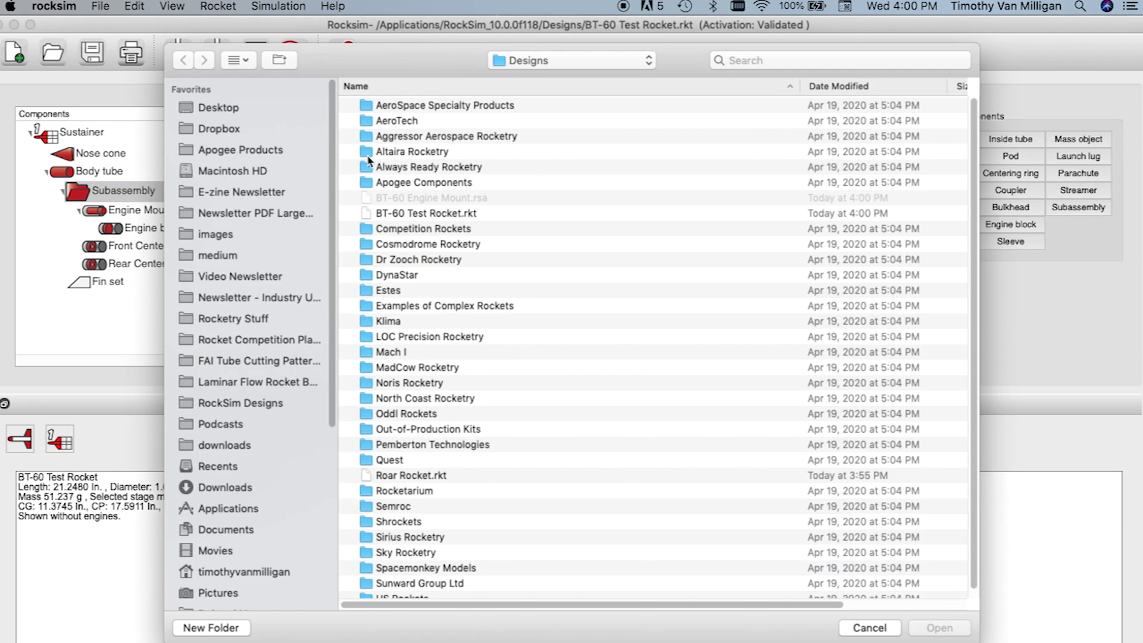
scroll(440, 223, down, 1)
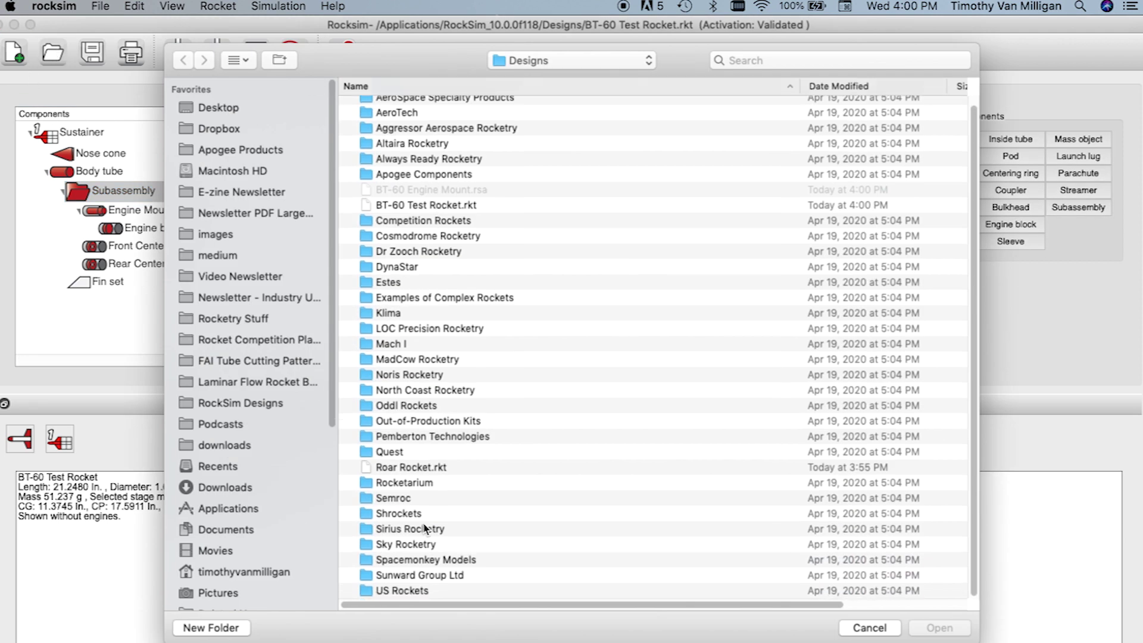
click(428, 468)
click(943, 626)
Inspect the Roar Rocket in 3D and switch its preview to the 2D side view
scroll(592, 586, up, 5)
drag(544, 606, 395, 548)
click(20, 451)
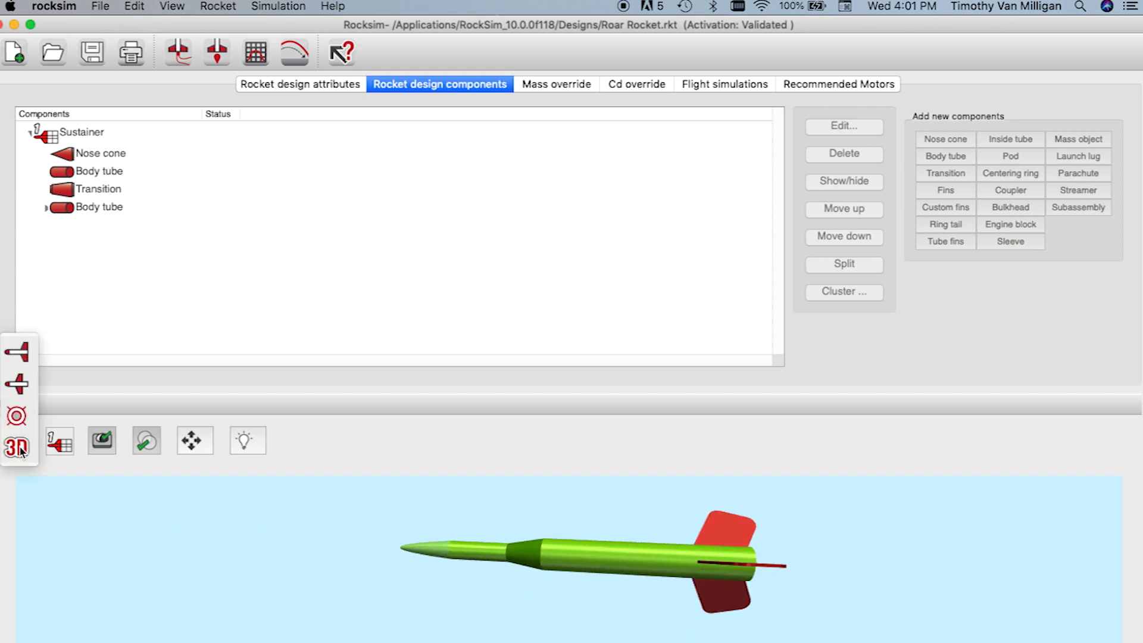
click(19, 354)
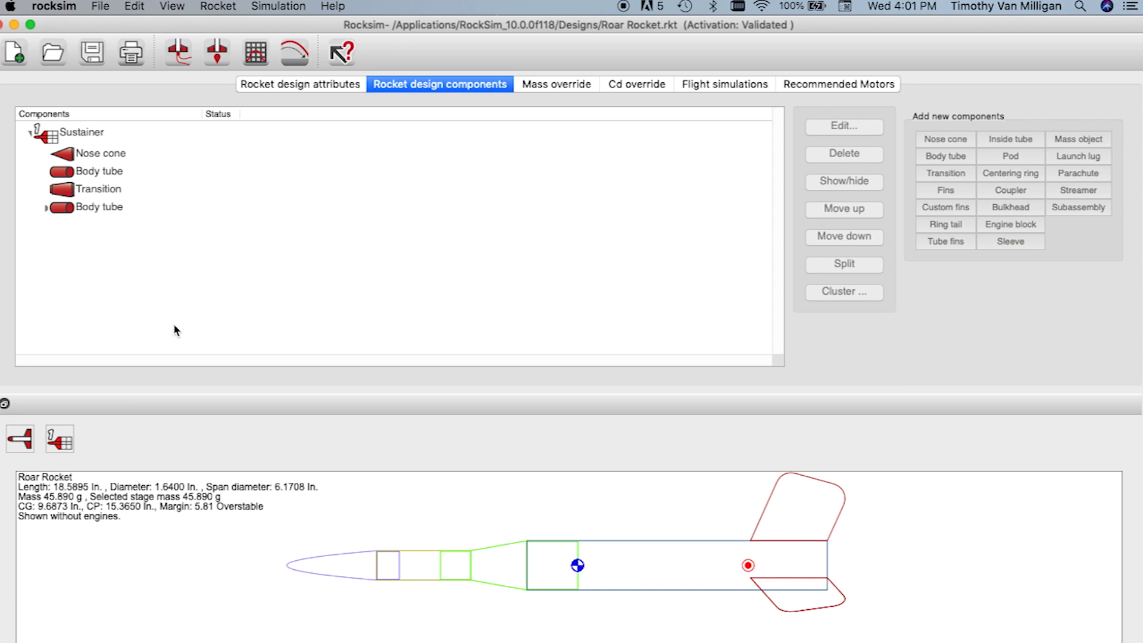
Add a new subassembly owned by the aft body tube that carries the fin set
click(100, 174)
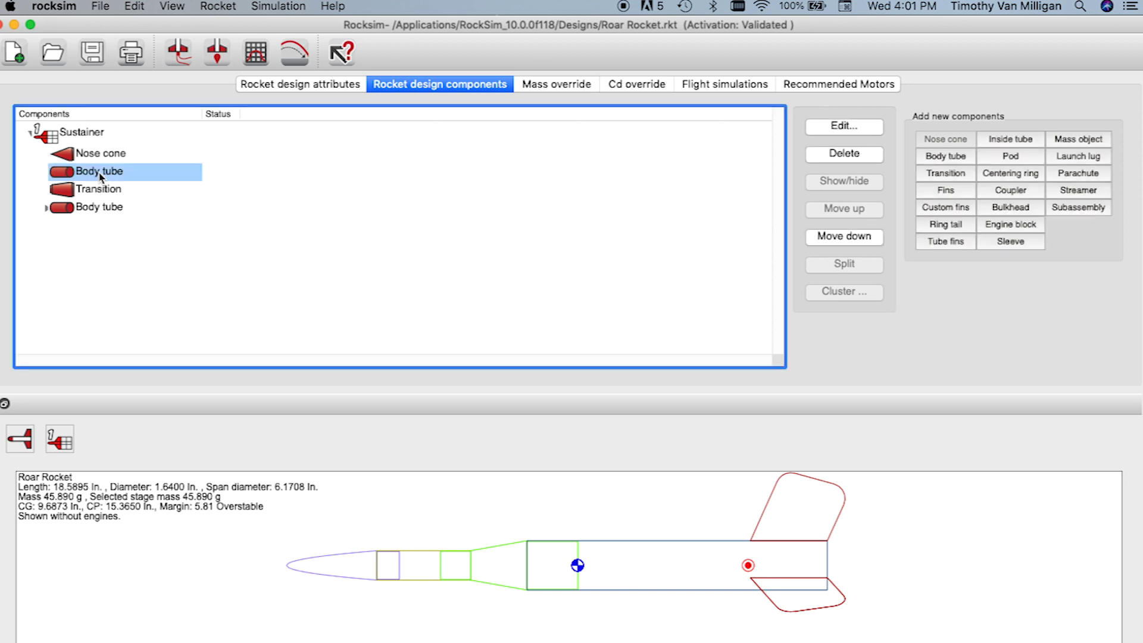
click(91, 212)
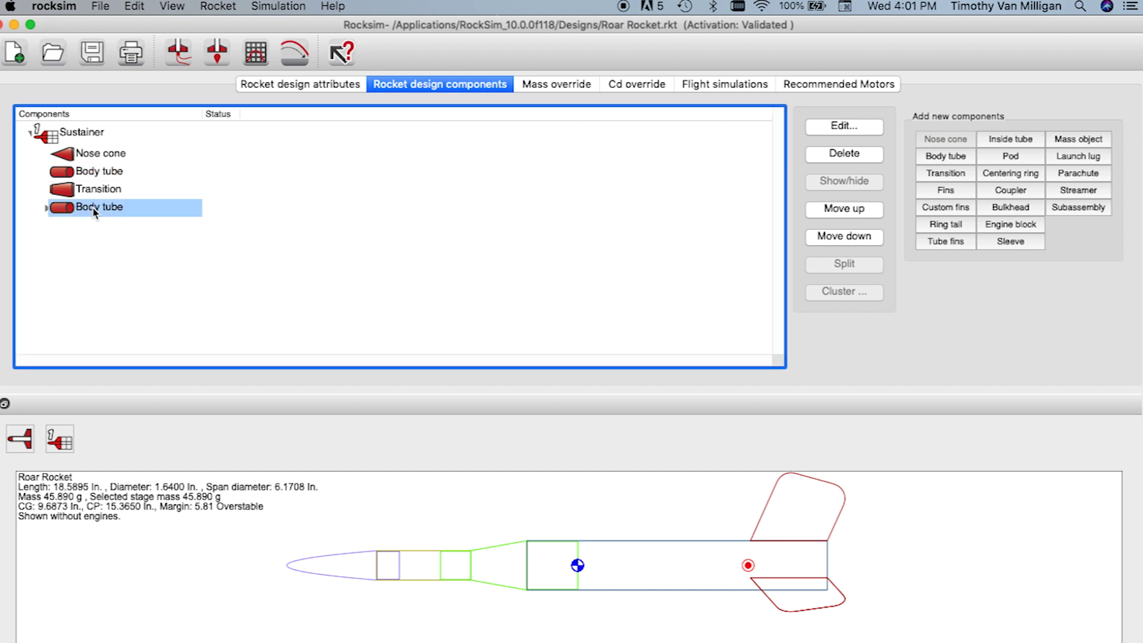
click(46, 208)
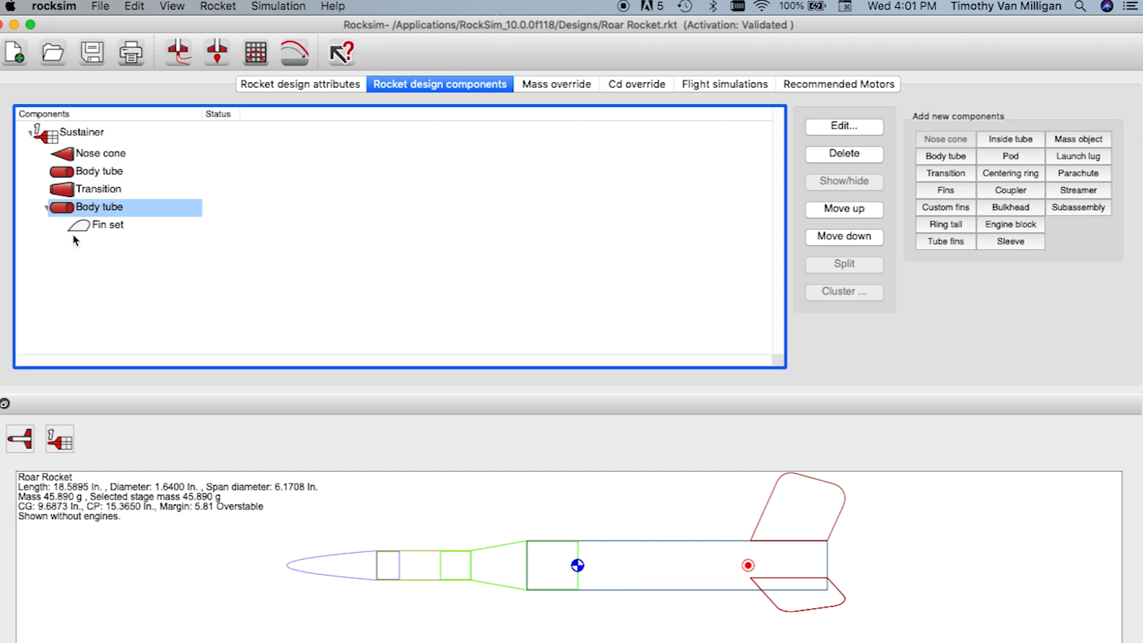
click(1077, 207)
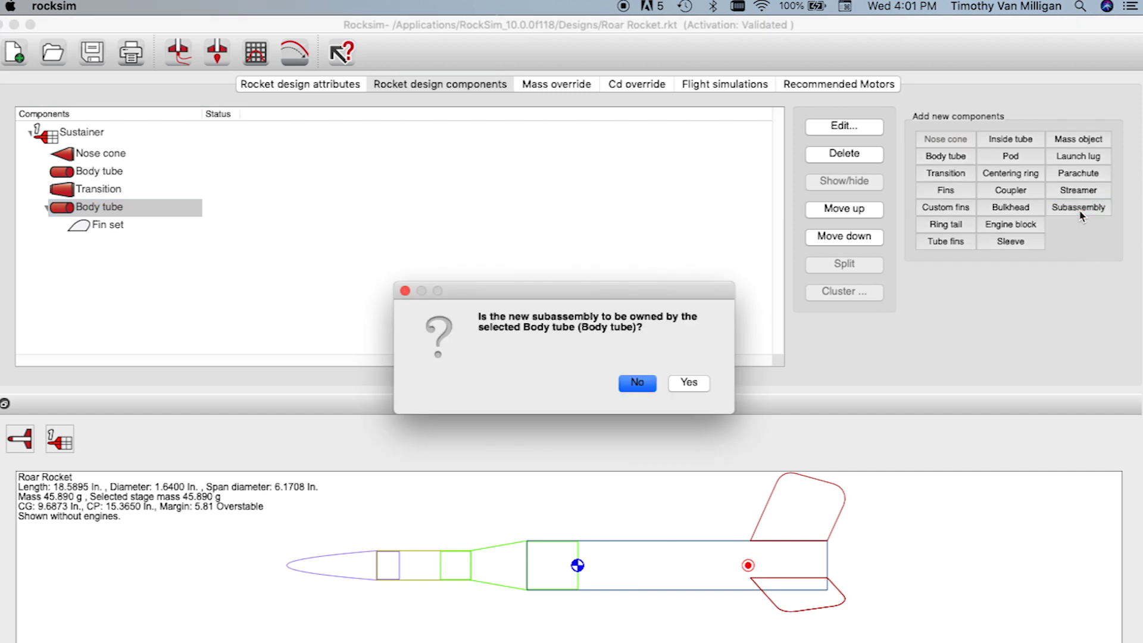
click(684, 382)
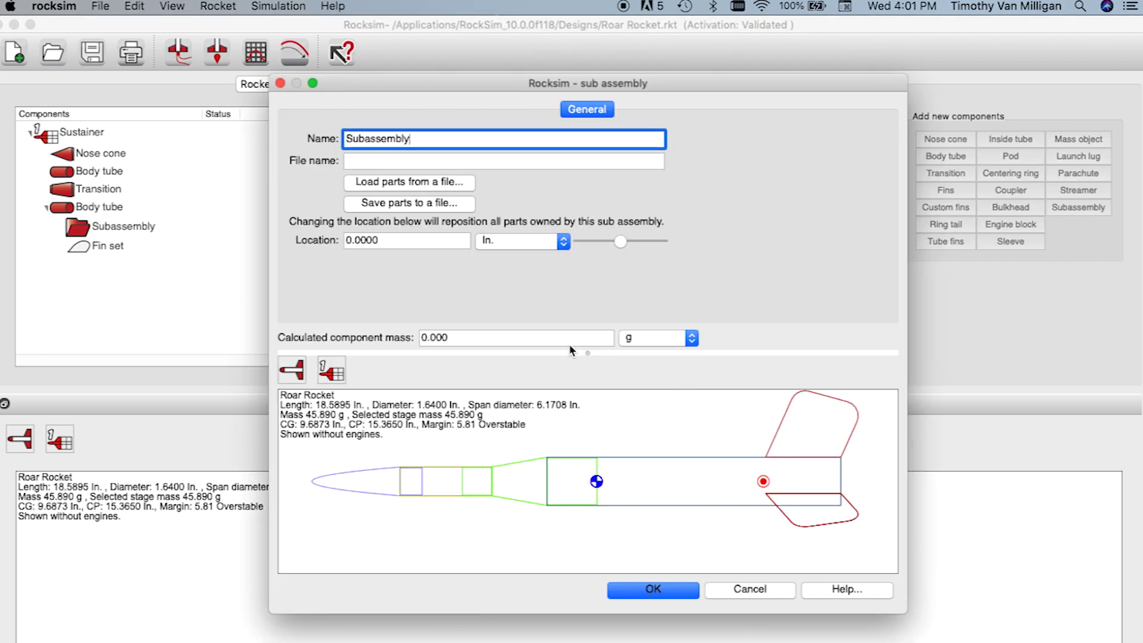
Load the parts from BT-60 Engine Mount.rsa into the new subassembly and accept it
click(407, 190)
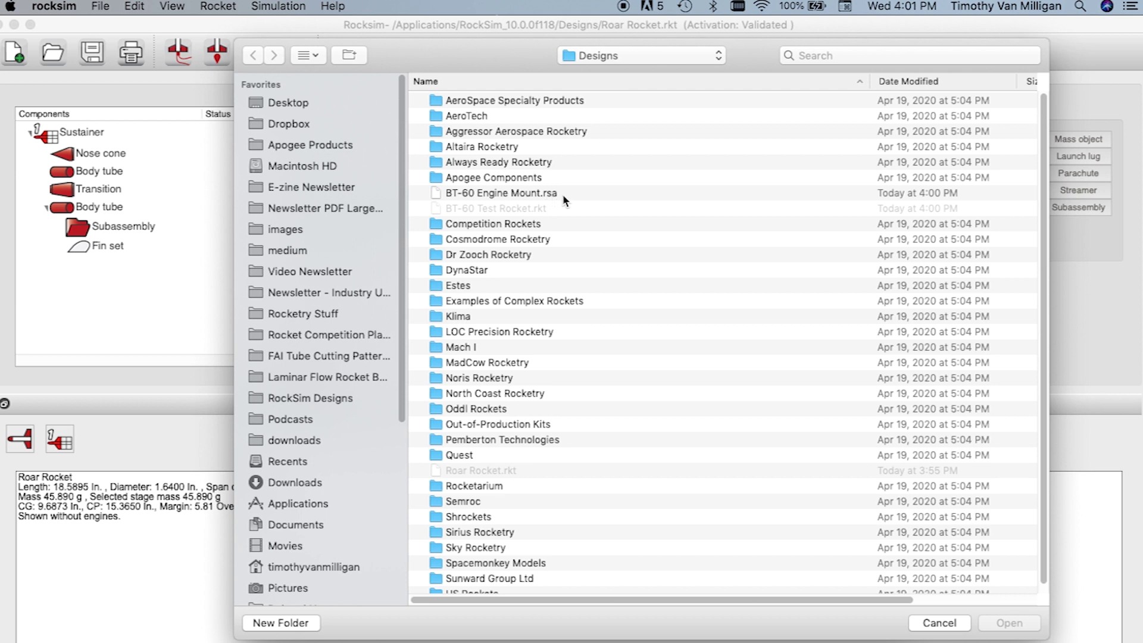
click(534, 194)
click(1010, 624)
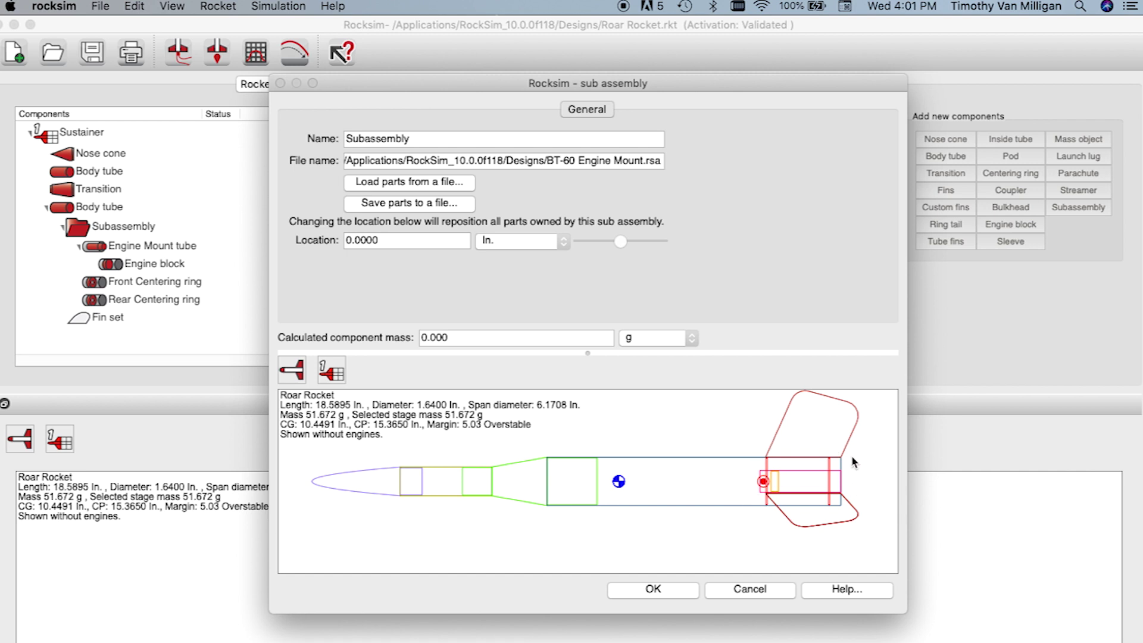
click(674, 591)
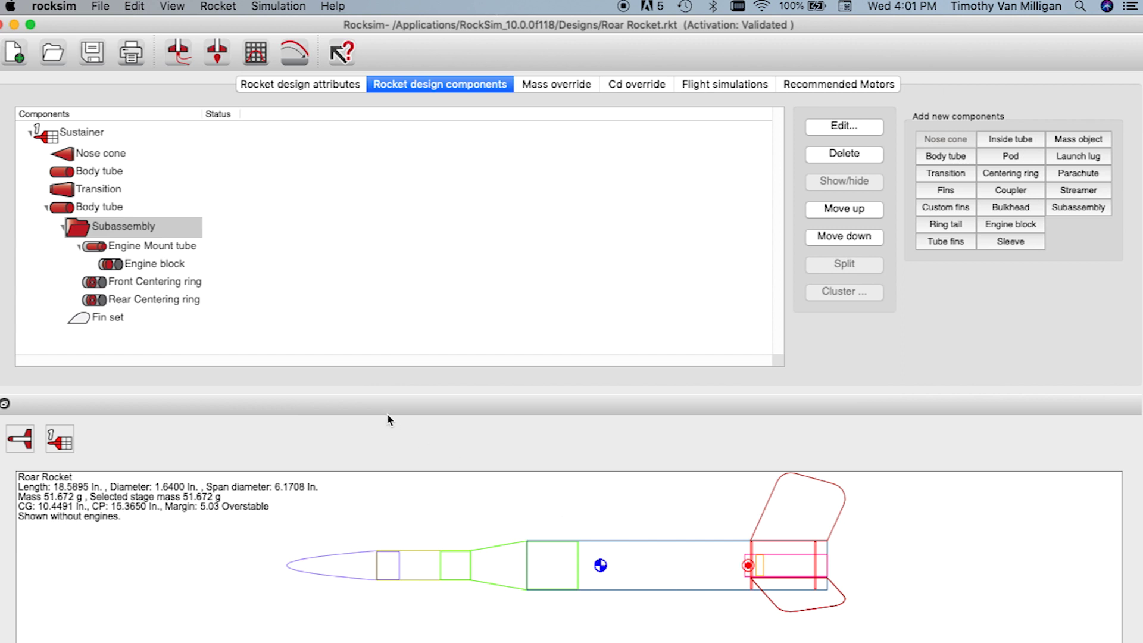